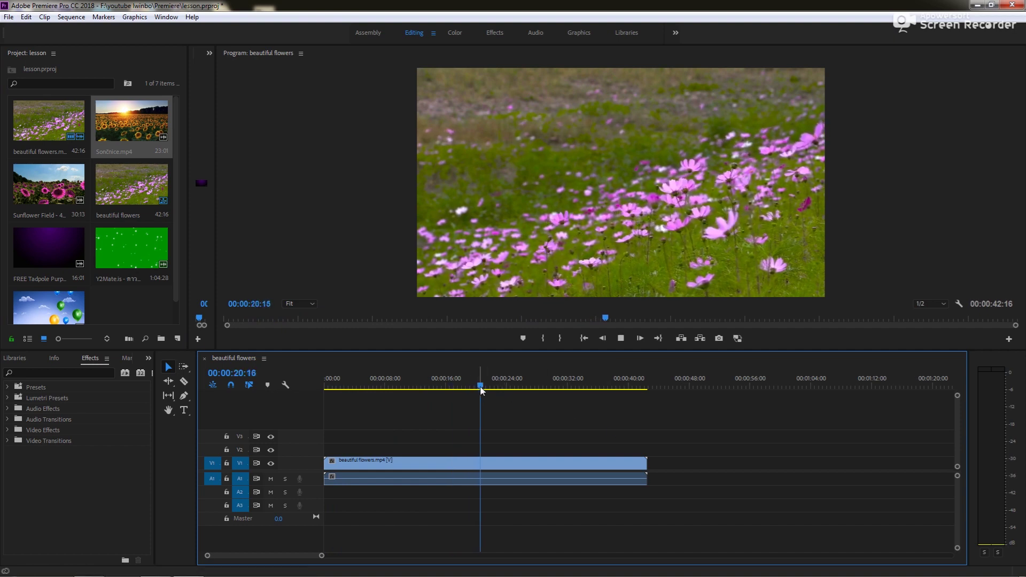
# Place Sončnice.mp4 on track V2 at the very start of the sequence, above the beautiful flowers clip.
pyautogui.moveTo(480, 385); pyautogui.dragTo(358, 385)
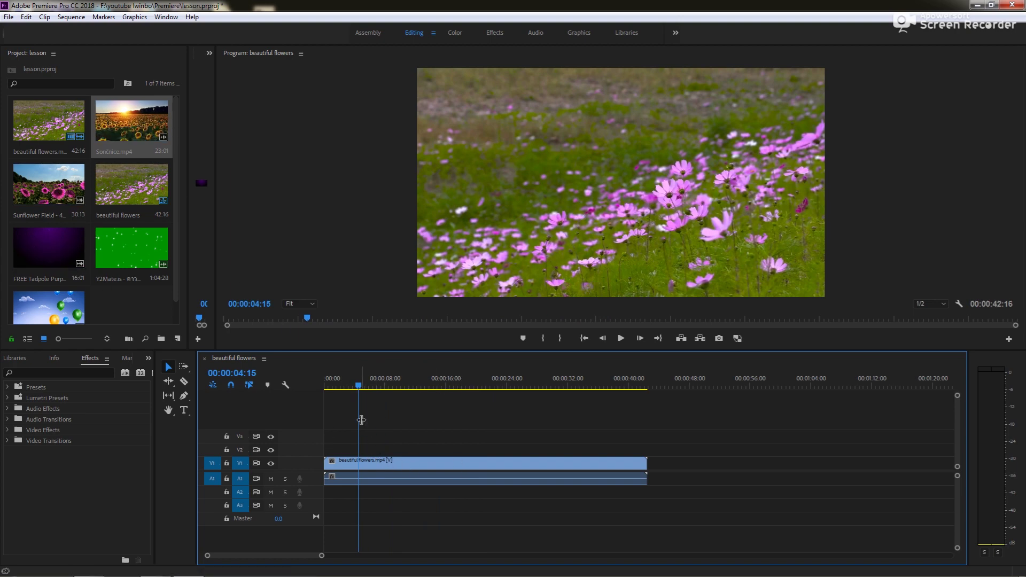
pyautogui.moveTo(358, 385); pyautogui.dragTo(316, 380)
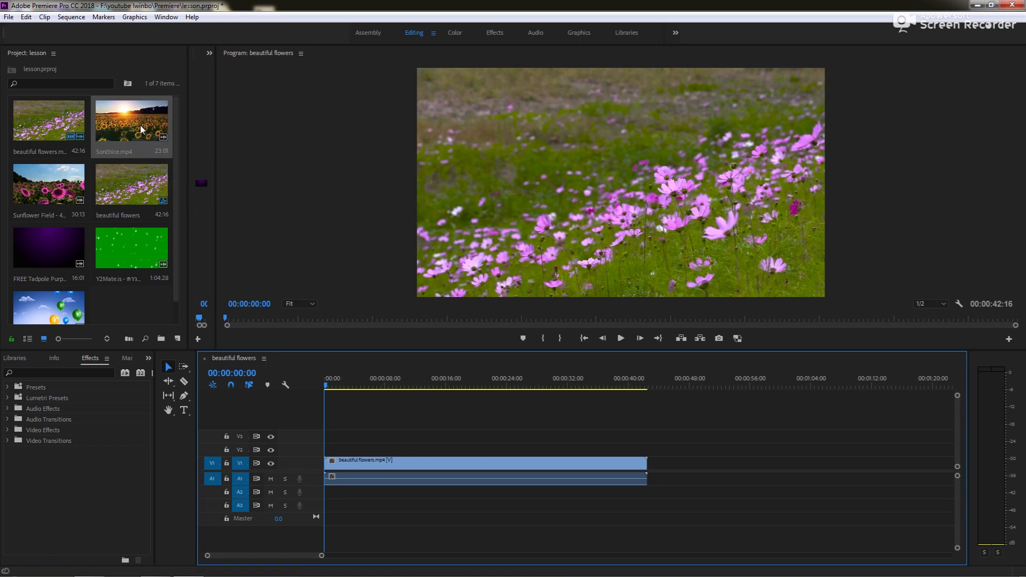
pyautogui.moveTo(140, 125); pyautogui.dragTo(335, 453)
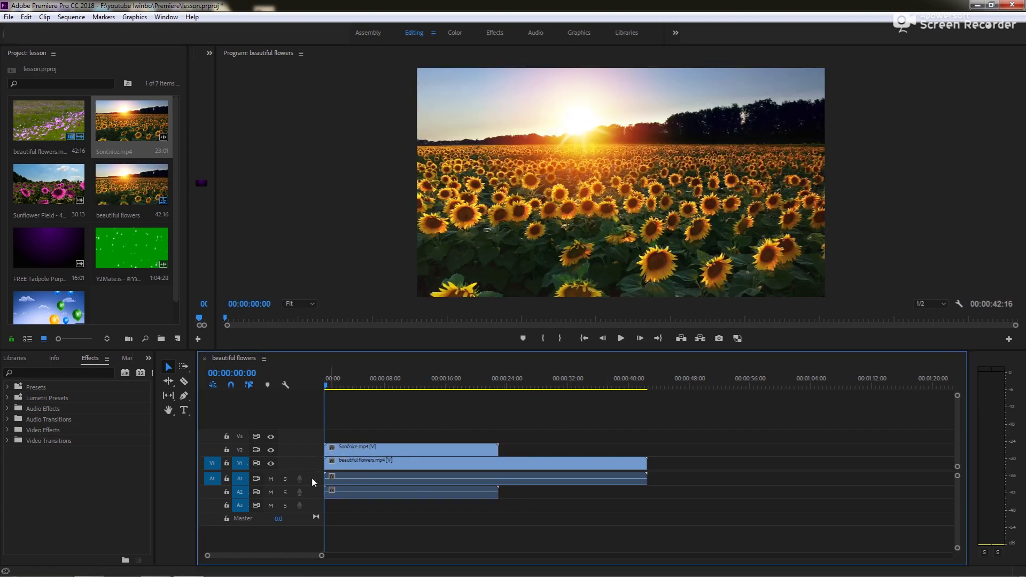
# Preview the opening of the two stacked clips and return the playhead to the sequence start.
pyautogui.click(367, 452)
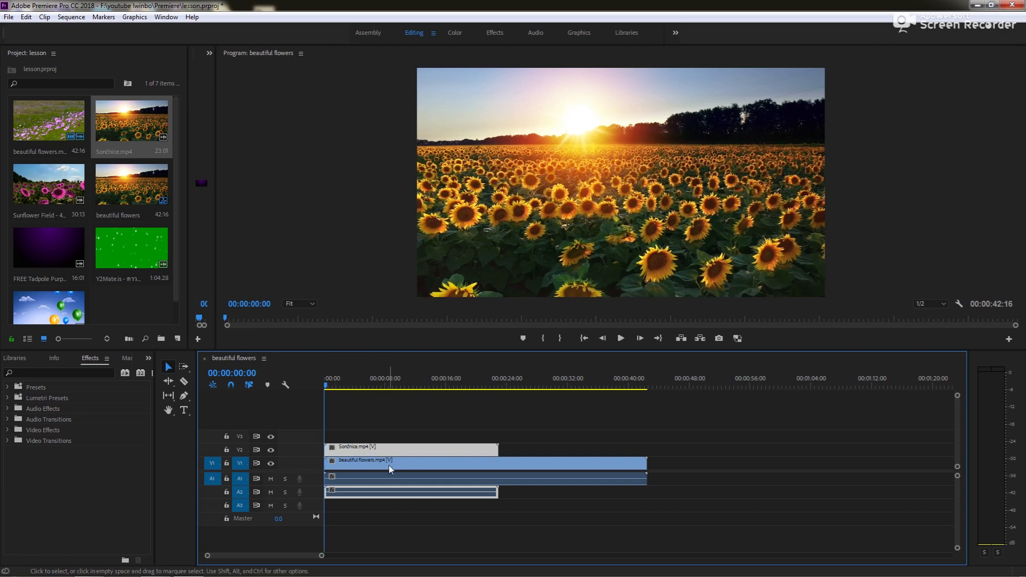
pyautogui.press('space')
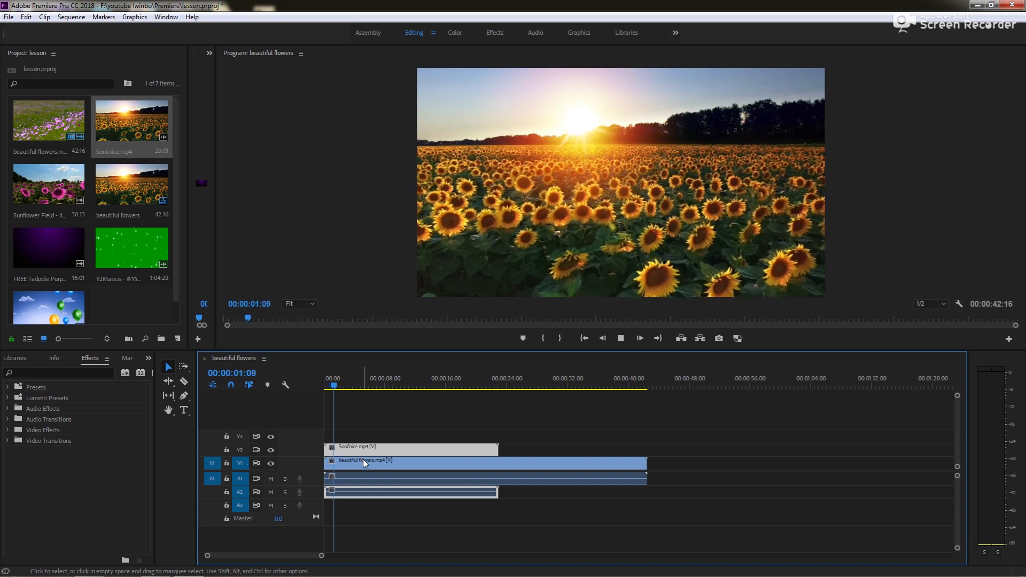
pyautogui.press('space')
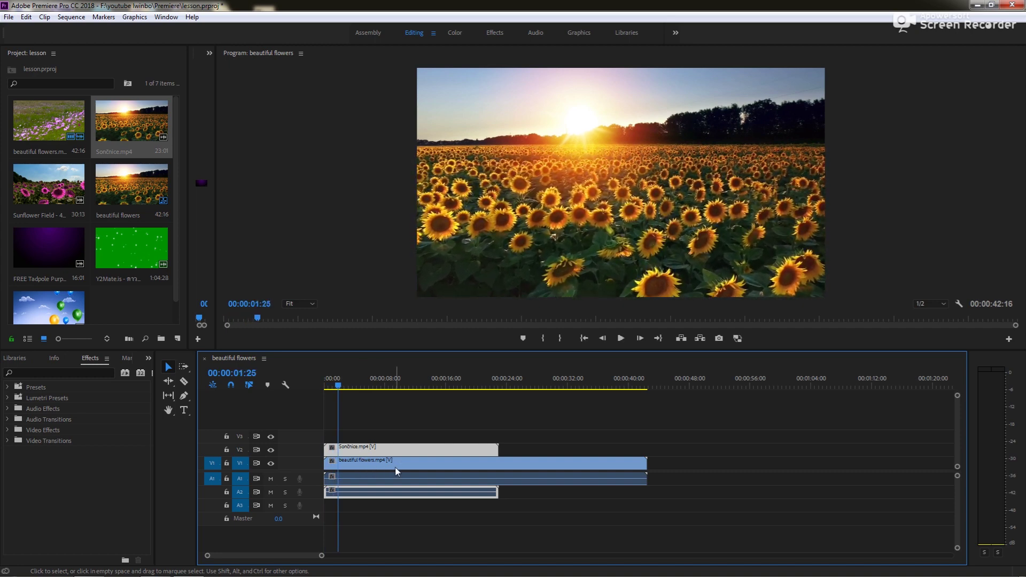
pyautogui.click(558, 462)
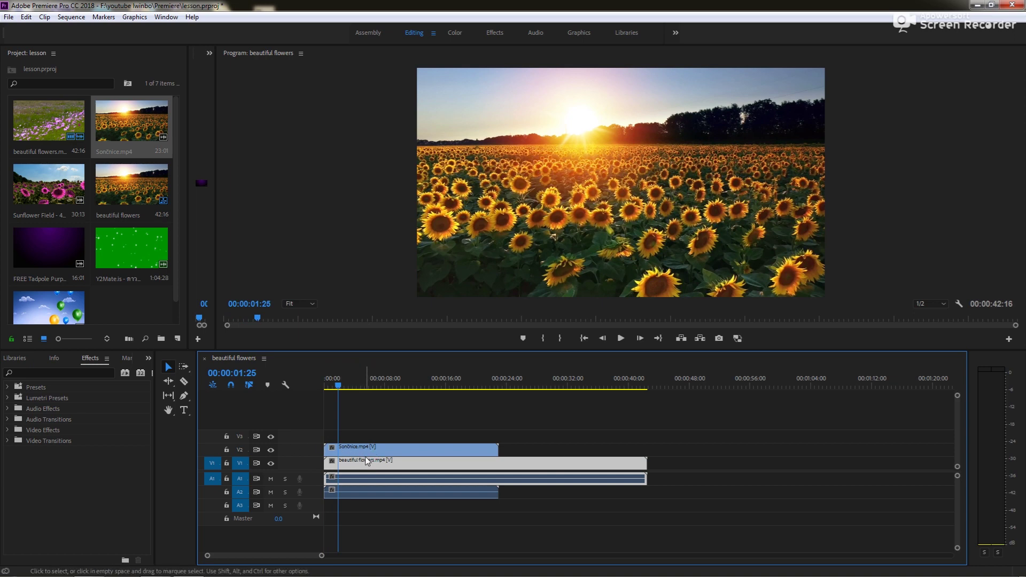
pyautogui.moveTo(339, 386); pyautogui.dragTo(307, 389)
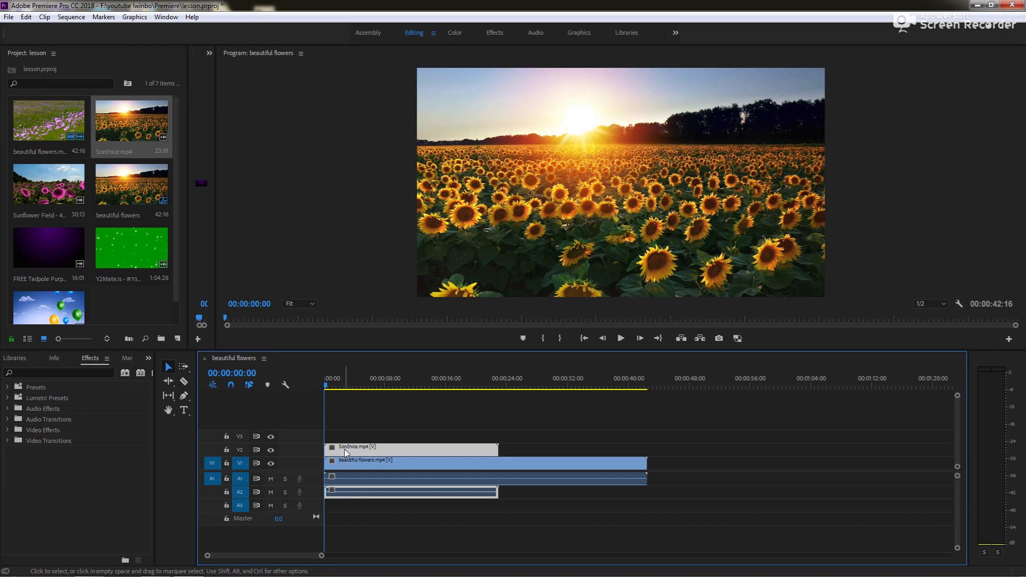
# Move the Sončnice clip on V2 so that it starts at 00:00:03:00.
pyautogui.moveTo(344, 449); pyautogui.dragTo(374, 449)
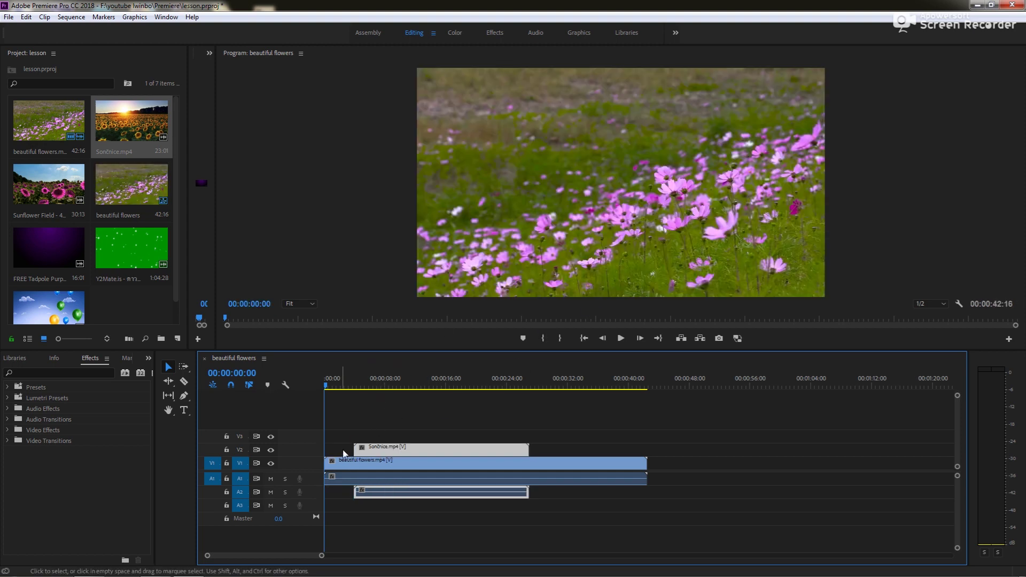
pyautogui.press('space')
pyautogui.press('space')
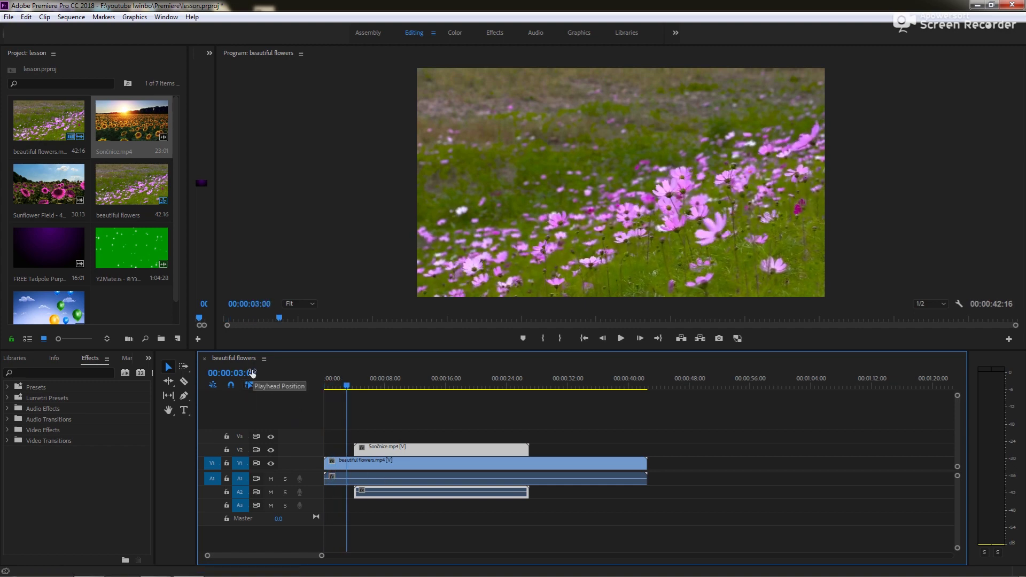
pyautogui.moveTo(383, 453); pyautogui.dragTo(376, 453)
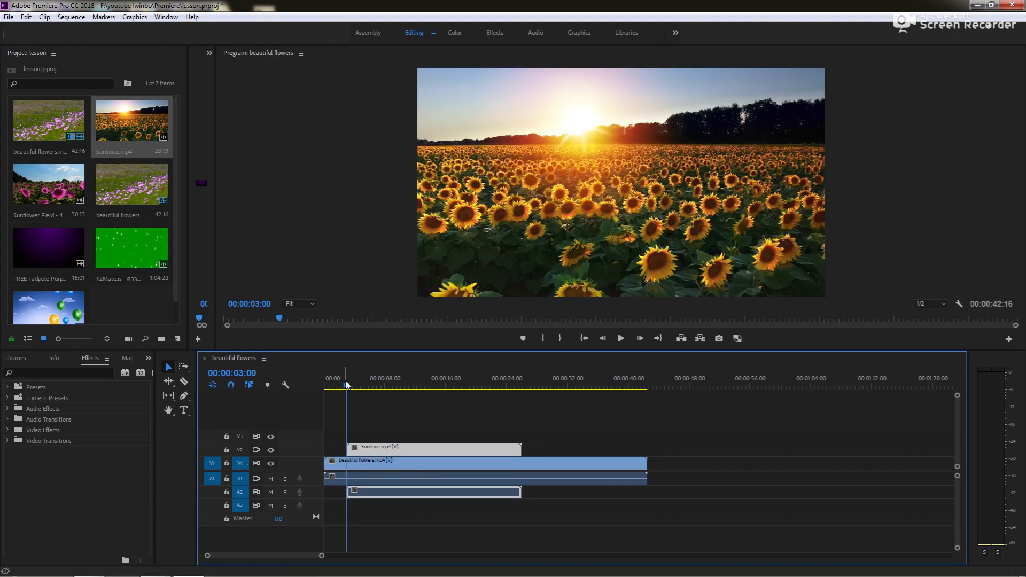
# Play the sequence from near its start and park the playhead at 00:00:06:00.
pyautogui.moveTo(347, 385); pyautogui.dragTo(328, 388)
pyautogui.press('space')
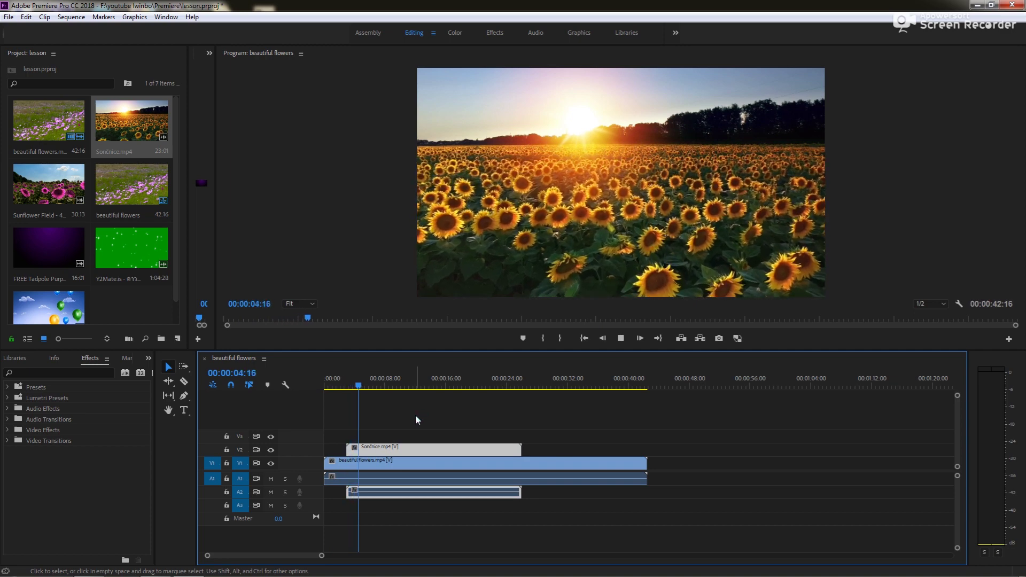
pyautogui.press('space')
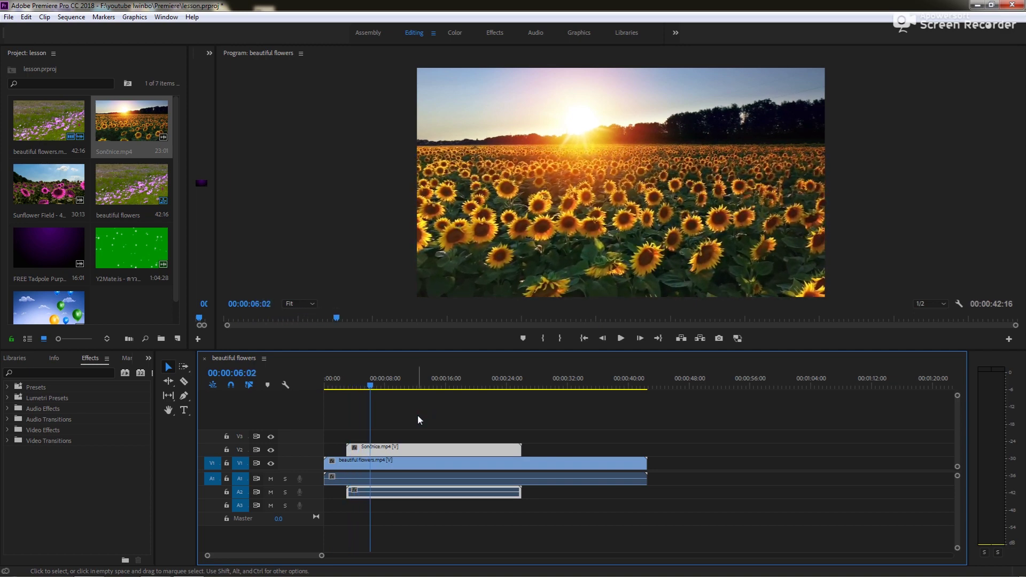
pyautogui.press('Left')
pyautogui.press('Left')
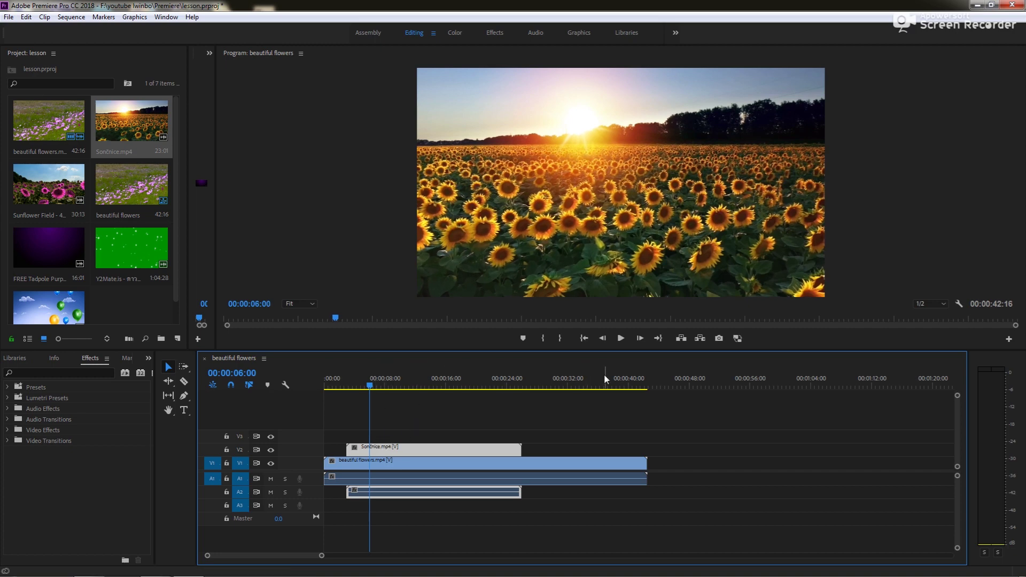
# Try placing the Sunflower Field - 4K clip on V2 at 00:00:06:00 over the Sončnice clip, and undo it.
pyautogui.click(49, 193)
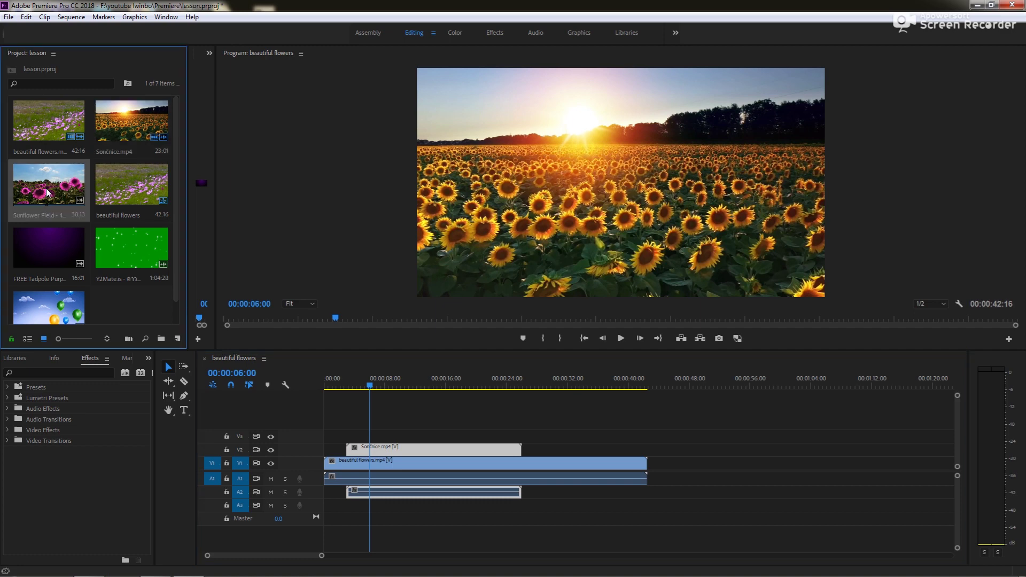
pyautogui.moveTo(45, 192); pyautogui.dragTo(373, 441)
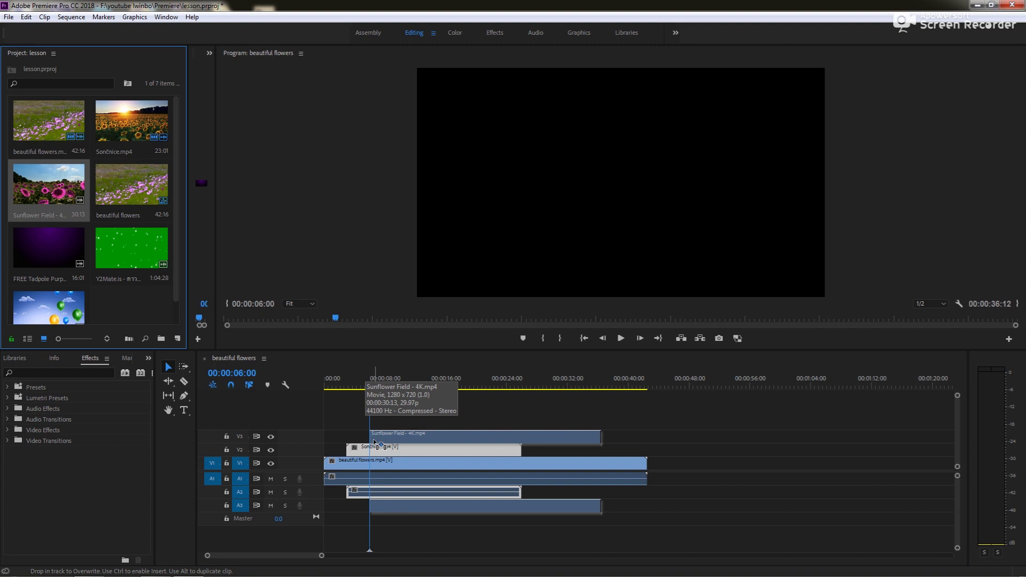
pyautogui.moveTo(374, 444)
pyautogui.mouseDown()
pyautogui.moveTo(369, 468)
pyautogui.moveTo(374, 455)
pyautogui.mouseUp()
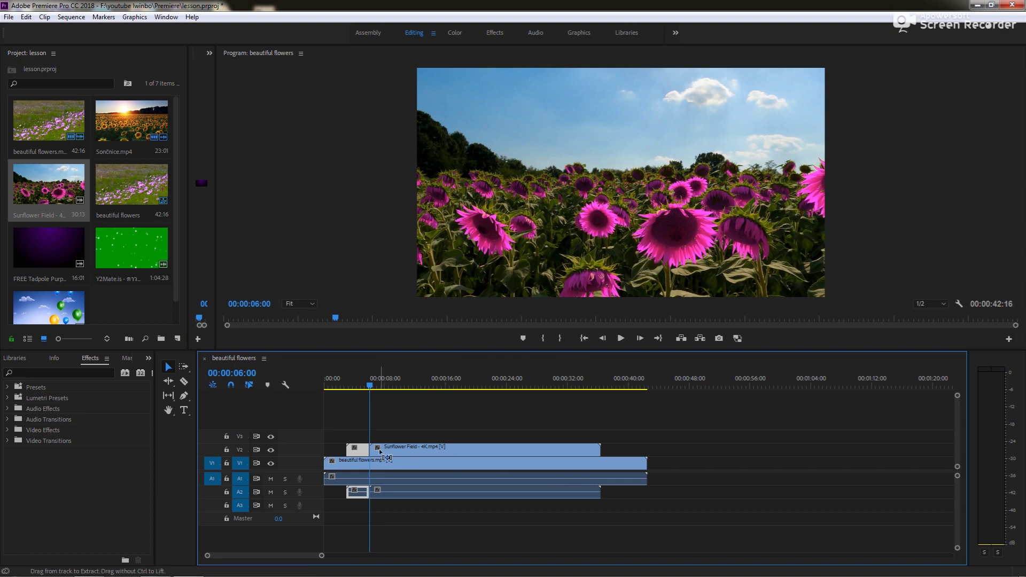
pyautogui.hotkey('ctrl', 'z')
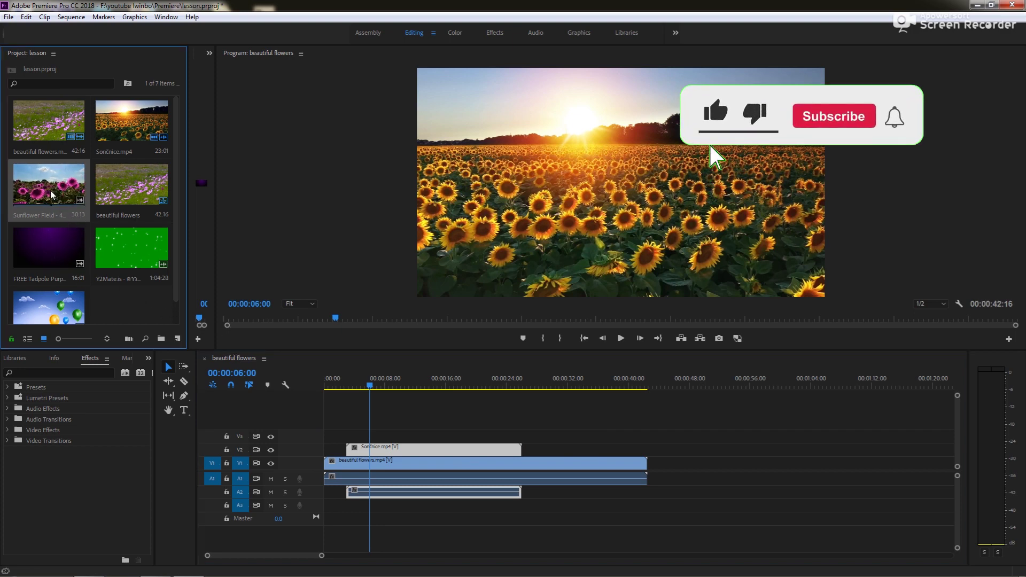
# Place the Sunflower Field - 4K clip on V3 at 00:00:06:00 and preview the sequence from the start.
pyautogui.moveTo(52, 195); pyautogui.dragTo(370, 431)
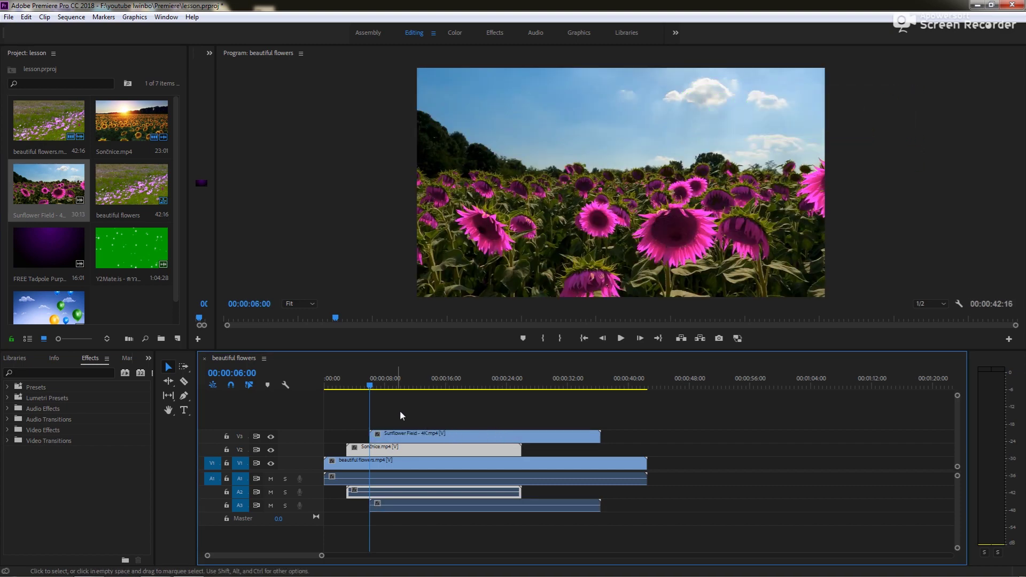
pyautogui.click(345, 391)
pyautogui.press('space')
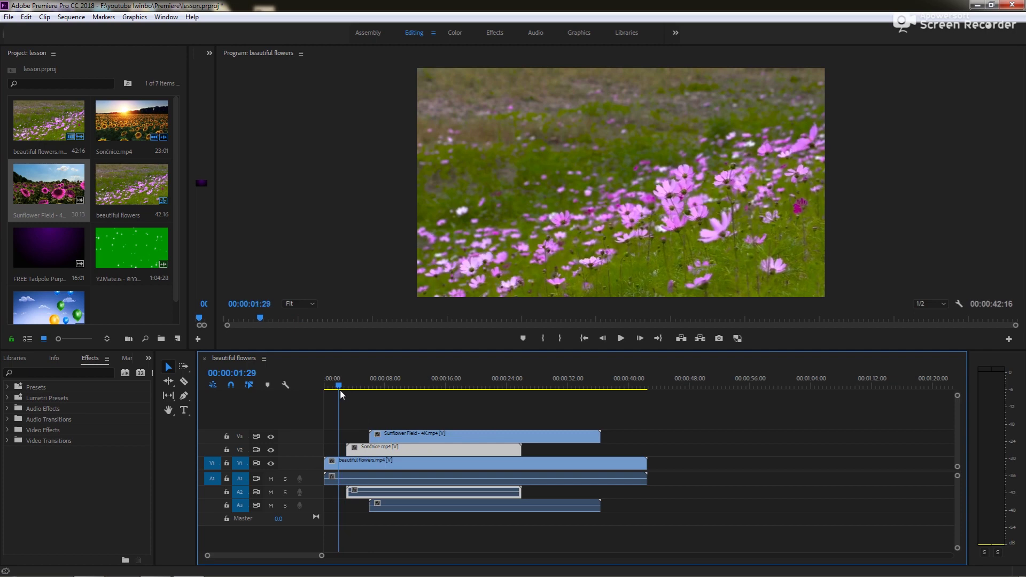
pyautogui.click(325, 393)
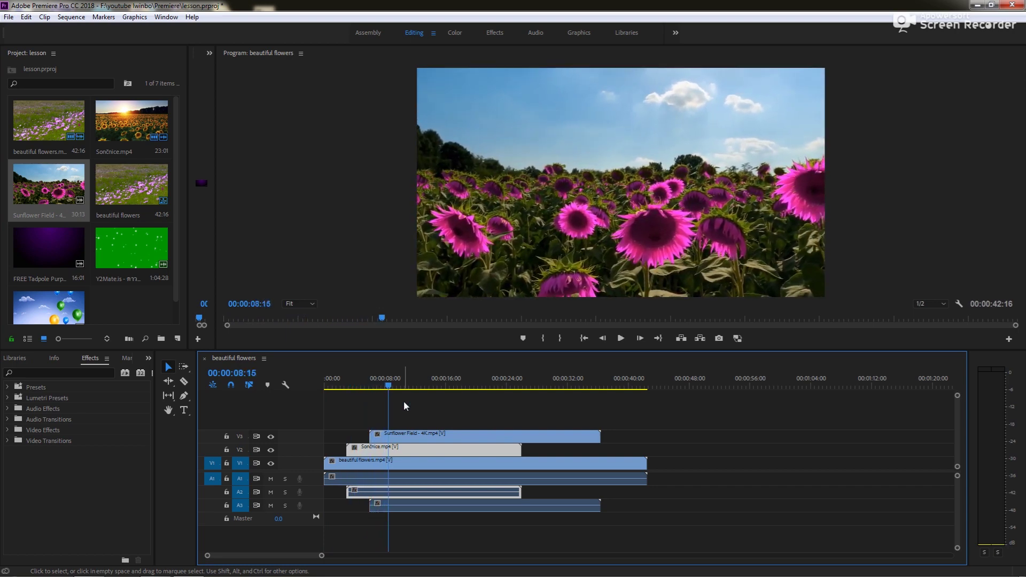
# Place the FREE Tadpole Purple Background clip on a new V4 track at 00:00:09:00 and play it up to 00:00:12:00.
pyautogui.click(396, 386)
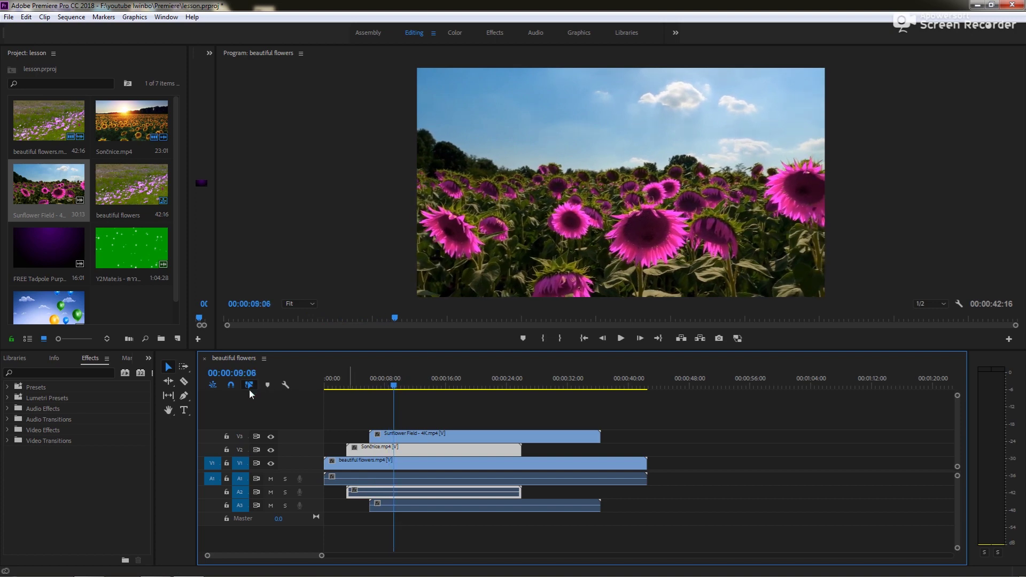
pyautogui.press('Left')
pyautogui.press('Left')
pyautogui.press('Left')
pyautogui.press('Left')
pyautogui.press('Left')
pyautogui.press('Left')
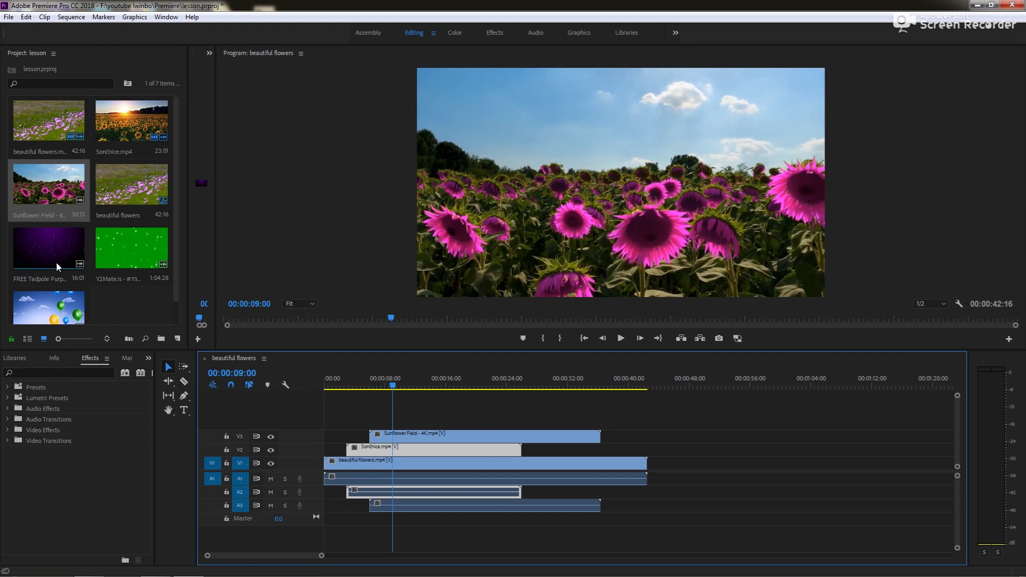
pyautogui.click(46, 253)
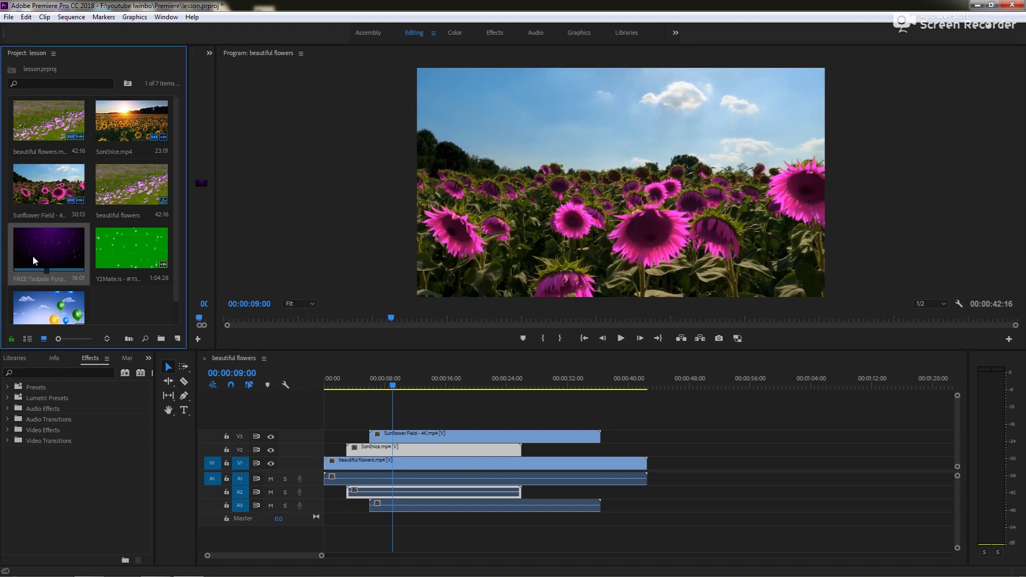
pyautogui.moveTo(33, 255)
pyautogui.mouseDown()
pyautogui.moveTo(299, 374)
pyautogui.moveTo(582, 446)
pyautogui.moveTo(581, 415)
pyautogui.moveTo(48, 245)
pyautogui.mouseUp()
pyautogui.moveTo(46, 249); pyautogui.dragTo(395, 417)
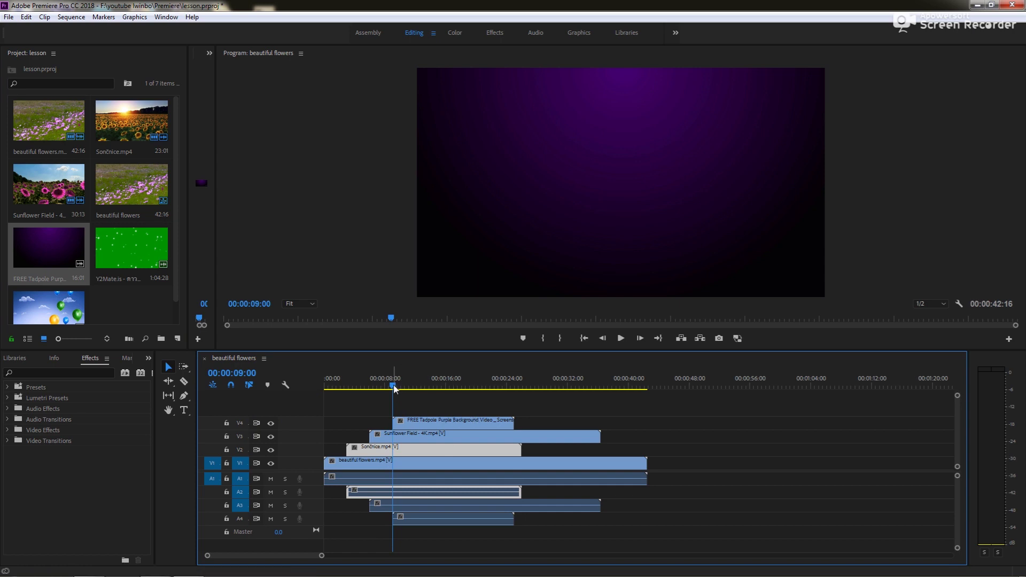
pyautogui.press('space')
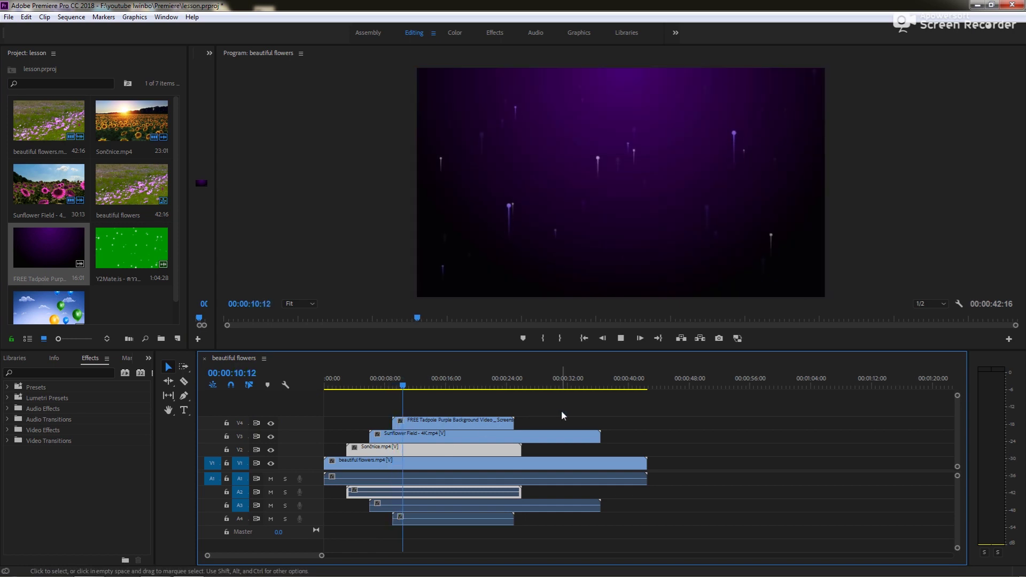
pyautogui.press('space')
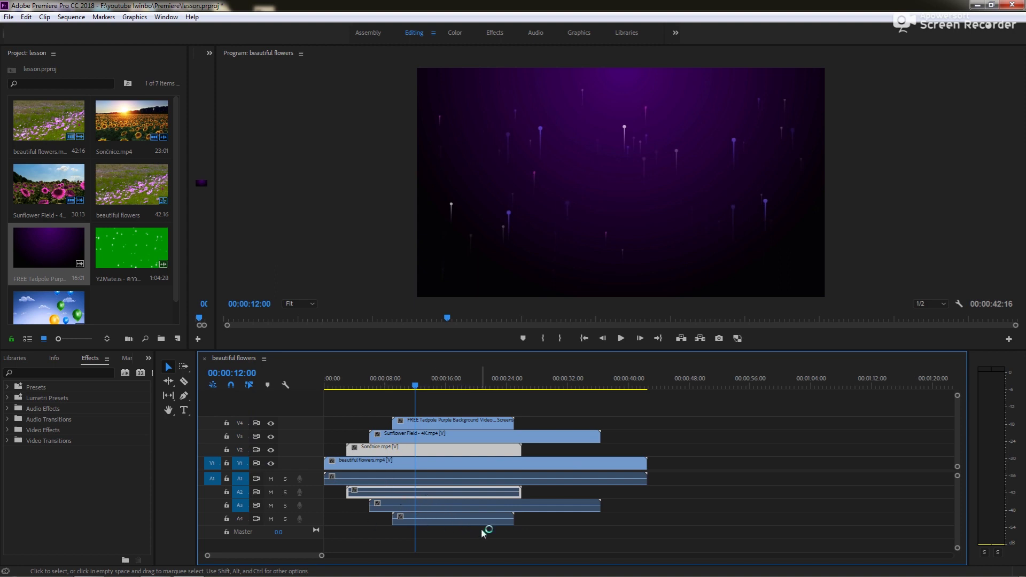
# Delete only the audio of the three upper clips from tracks A2, A3 and A4, keeping their video.
pyautogui.click(466, 535)
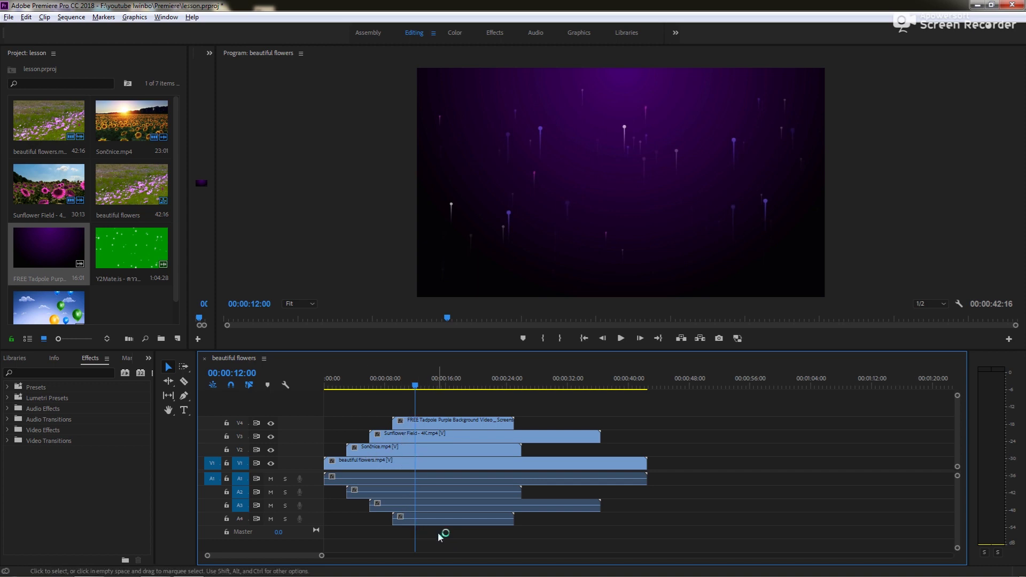
pyautogui.moveTo(442, 534); pyautogui.dragTo(363, 506)
pyautogui.moveTo(351, 495); pyautogui.dragTo(339, 490)
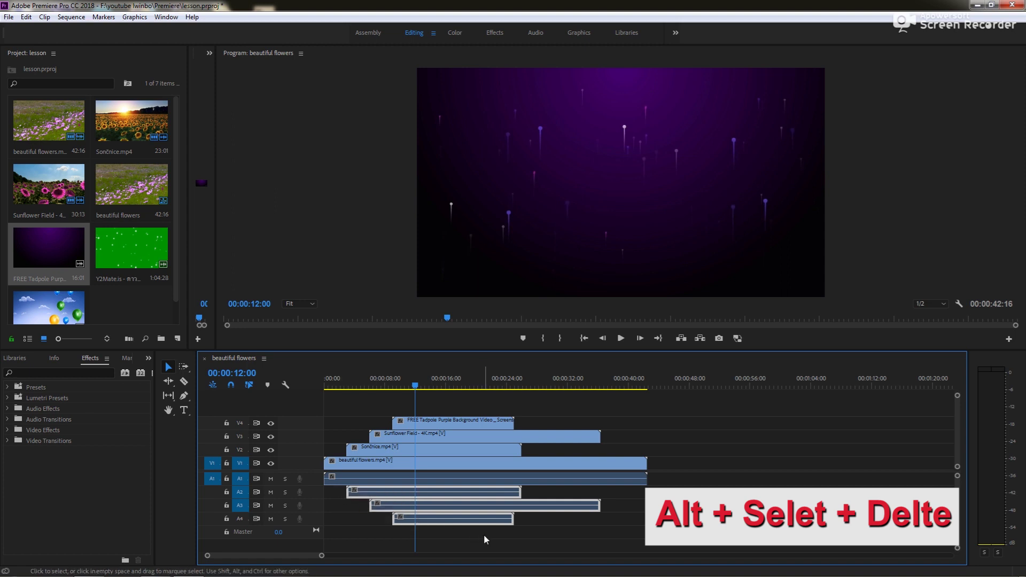
pyautogui.press('Delete')
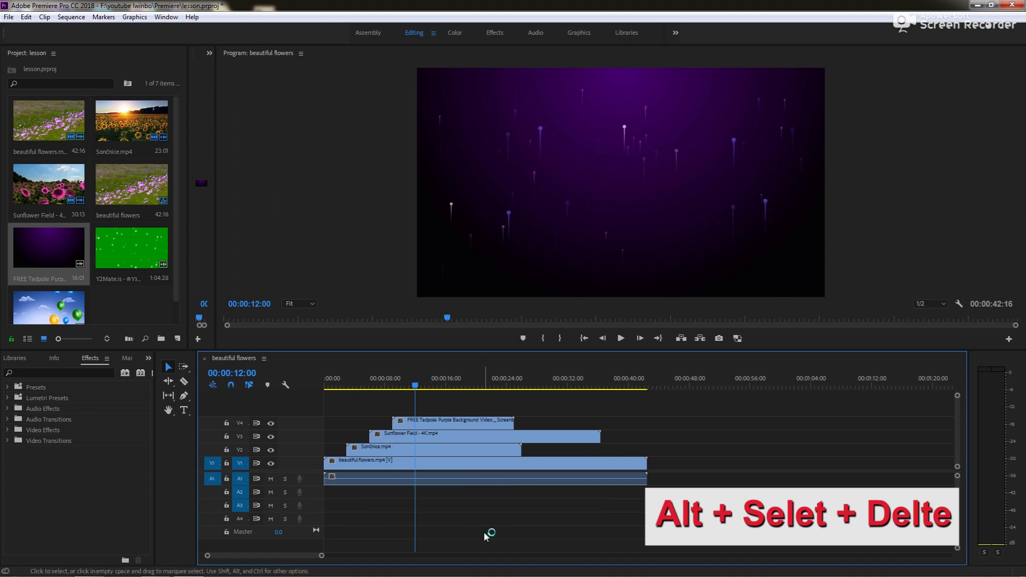
# Try cutting only the Sončnice clip on V2 at 00:00:12:00, and undo the cut.
pyautogui.click(383, 448)
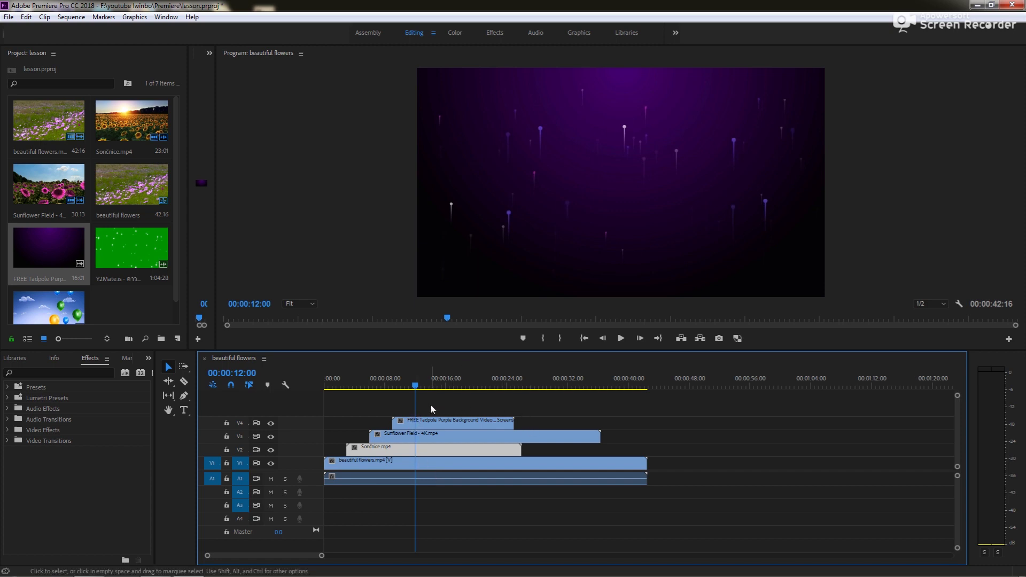
pyautogui.hotkey('ctrl', 'k')
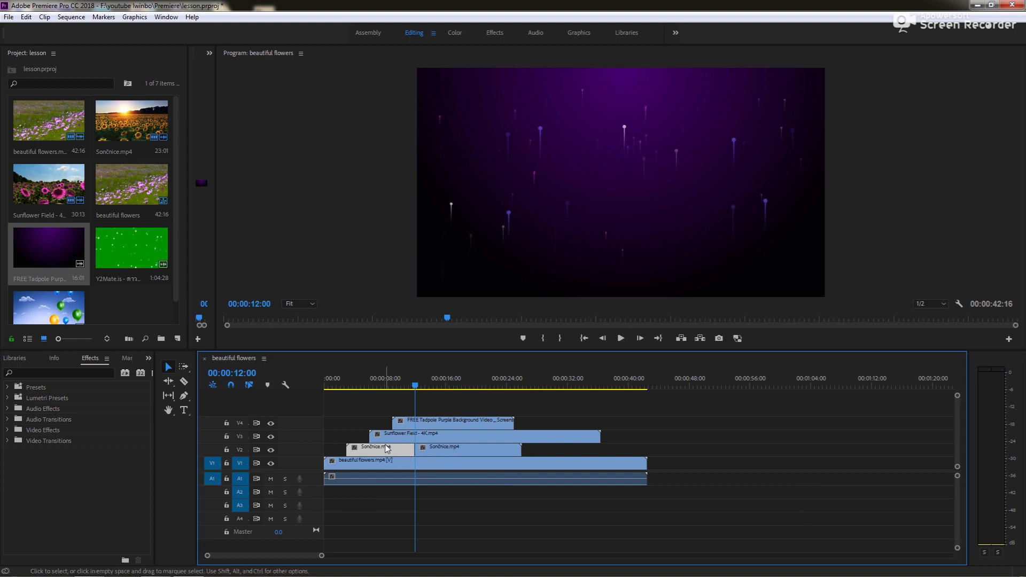
pyautogui.hotkey('ctrl', 'z')
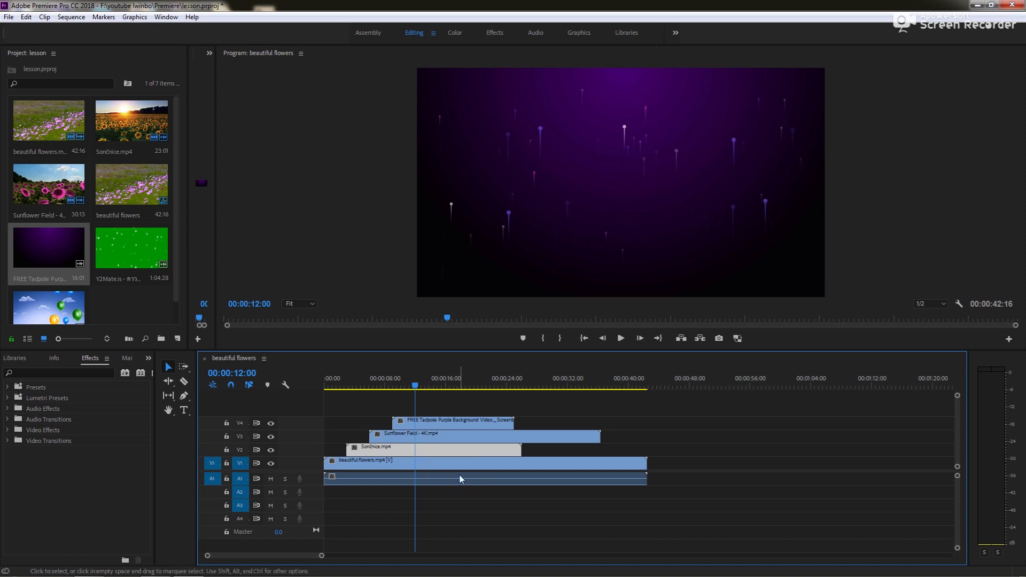
# Cut all the clips on every video and audio track at the 00:00:12:00 playhead position.
pyautogui.click(486, 500)
pyautogui.moveTo(486, 499); pyautogui.dragTo(407, 407)
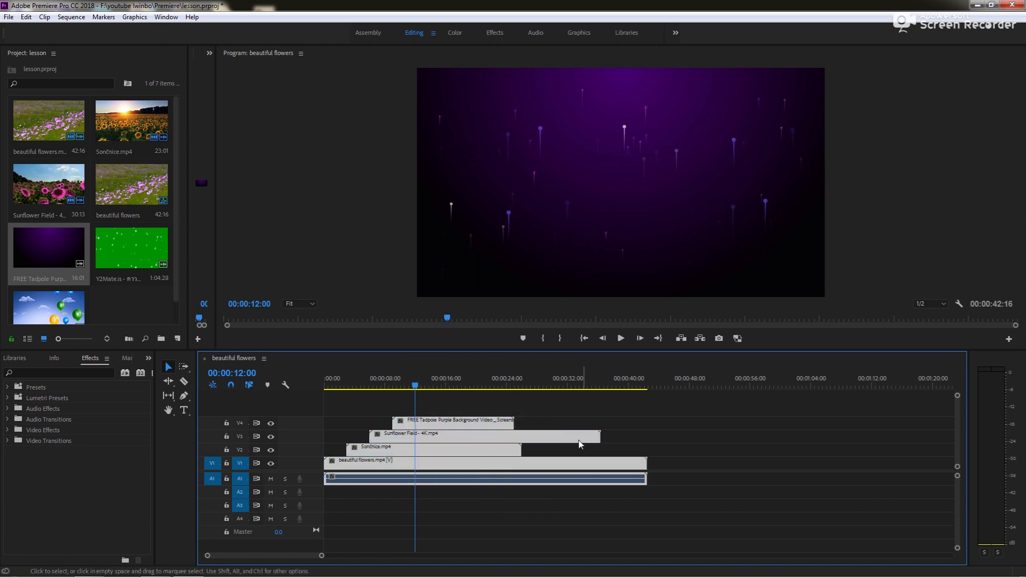
pyautogui.hotkey('ctrl', 'k')
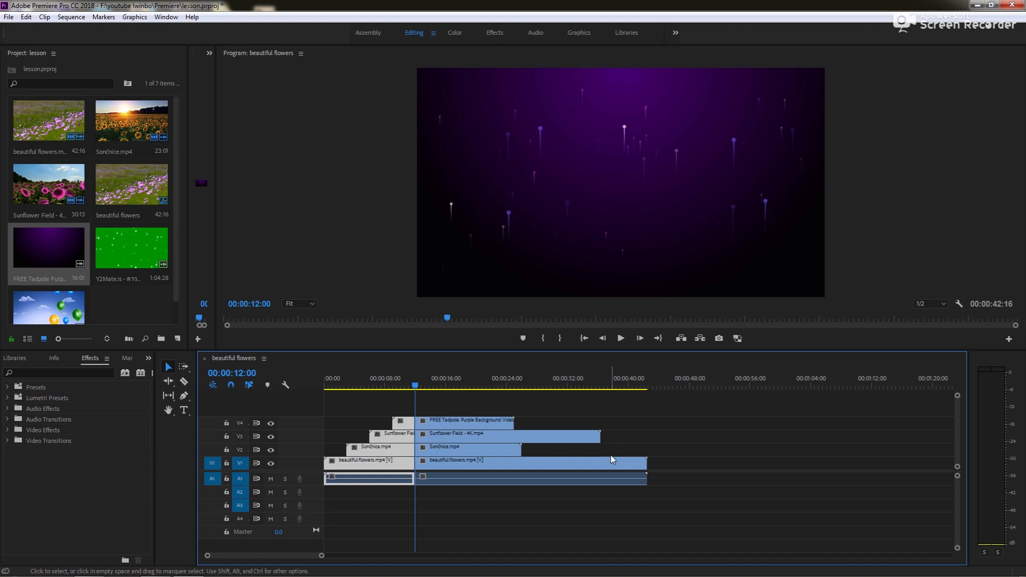
# Undo the cut made across all tracks at 00:00:12:00 and clear the clip selection.
pyautogui.hotkey('ctrl', 'z')
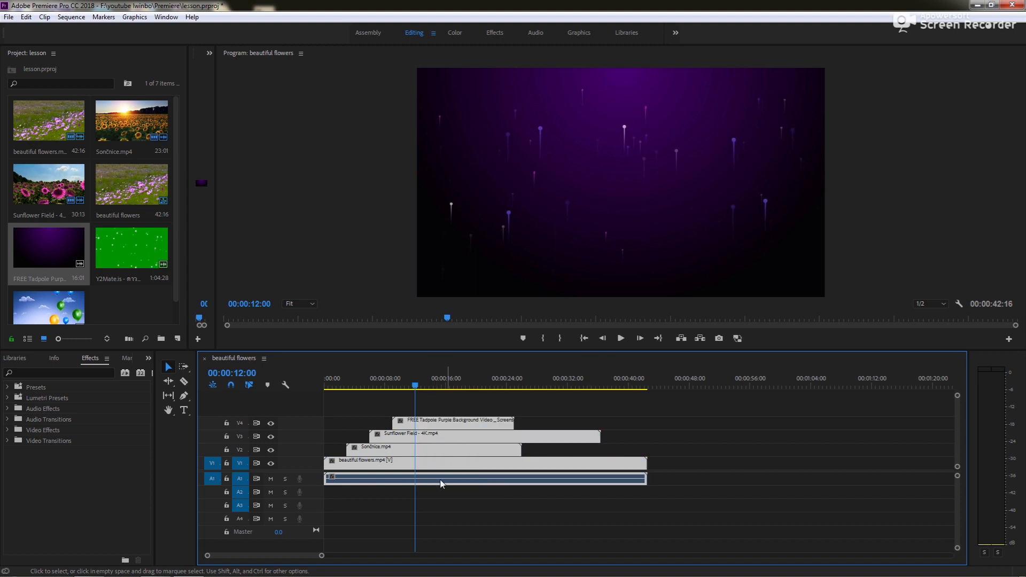
pyautogui.click(479, 508)
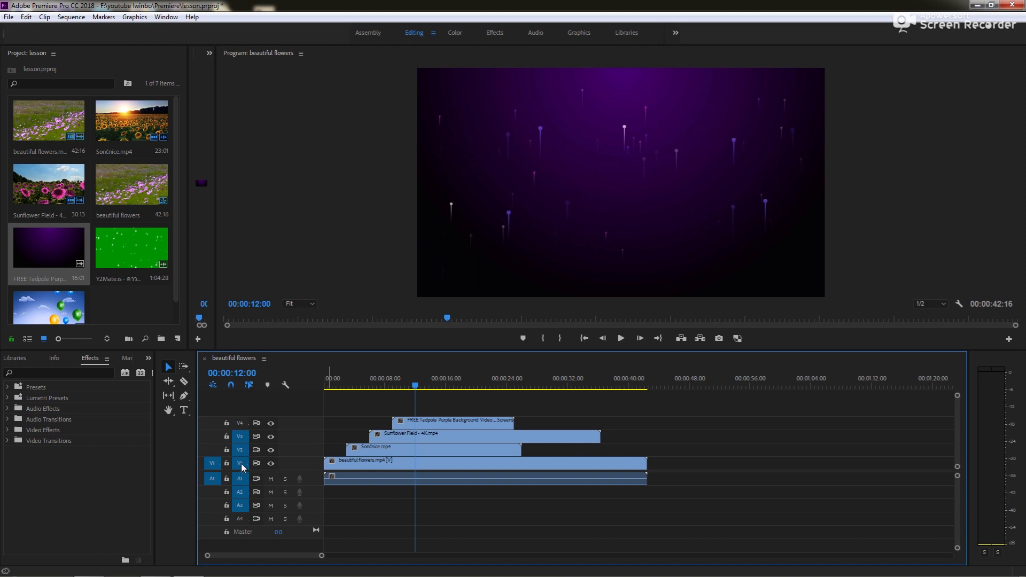
# Try cutting only the clips on targeted tracks V1, V2, V3 and A1 at 00:00:12:00, sparing V4, and undo the cut.
pyautogui.click(241, 465)
pyautogui.click(242, 439)
pyautogui.hotkey('ctrl', 'k')
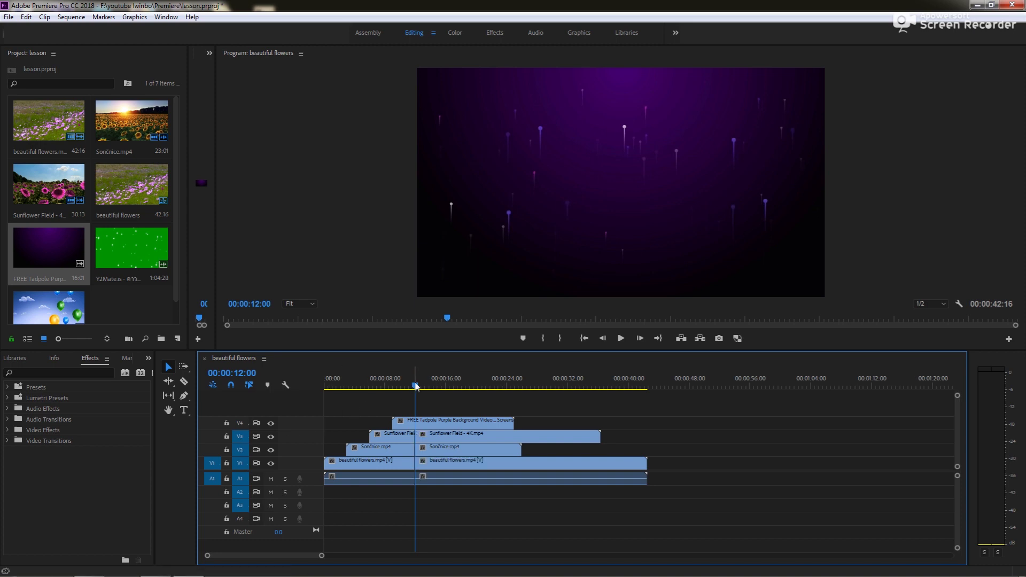
pyautogui.moveTo(415, 385); pyautogui.dragTo(405, 386)
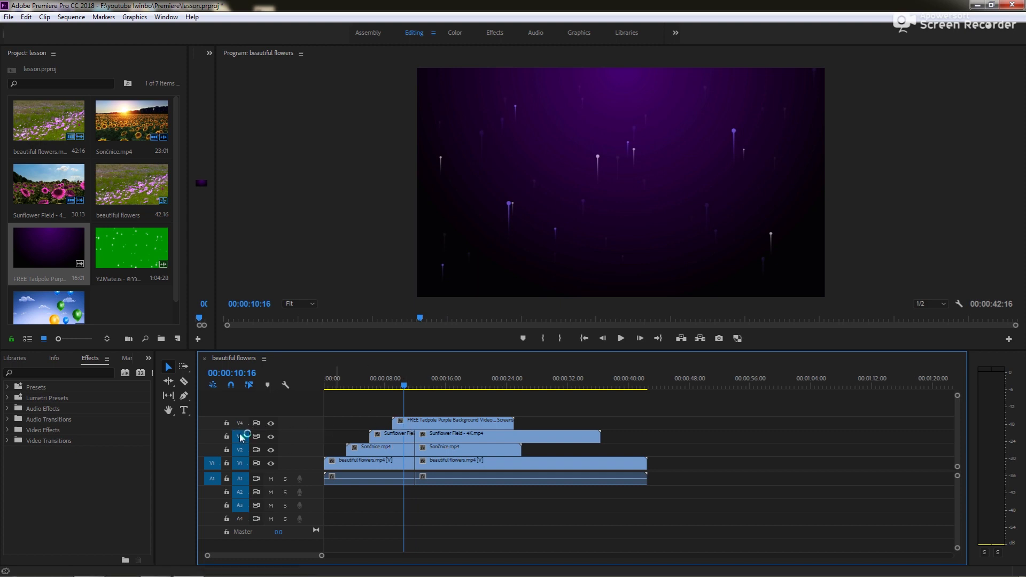
pyautogui.hotkey('ctrl', 's')
pyautogui.moveTo(404, 386); pyautogui.dragTo(415, 386)
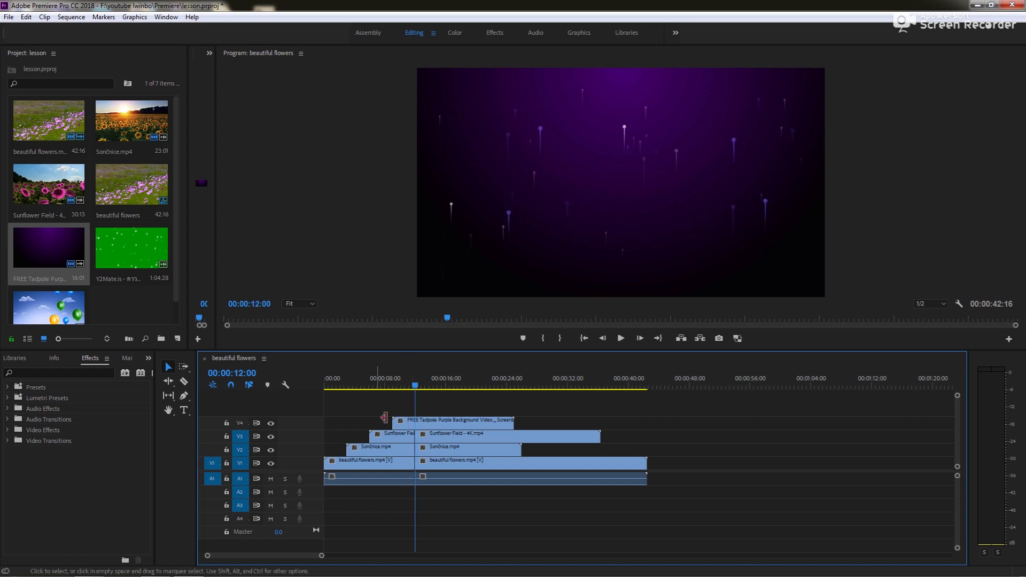
pyautogui.hotkey('ctrl', 'z')
# Target track V4 as well, try cutting the clips on all video tracks and A1 at 00:00:12:00, and undo the cut.
pyautogui.click(240, 422)
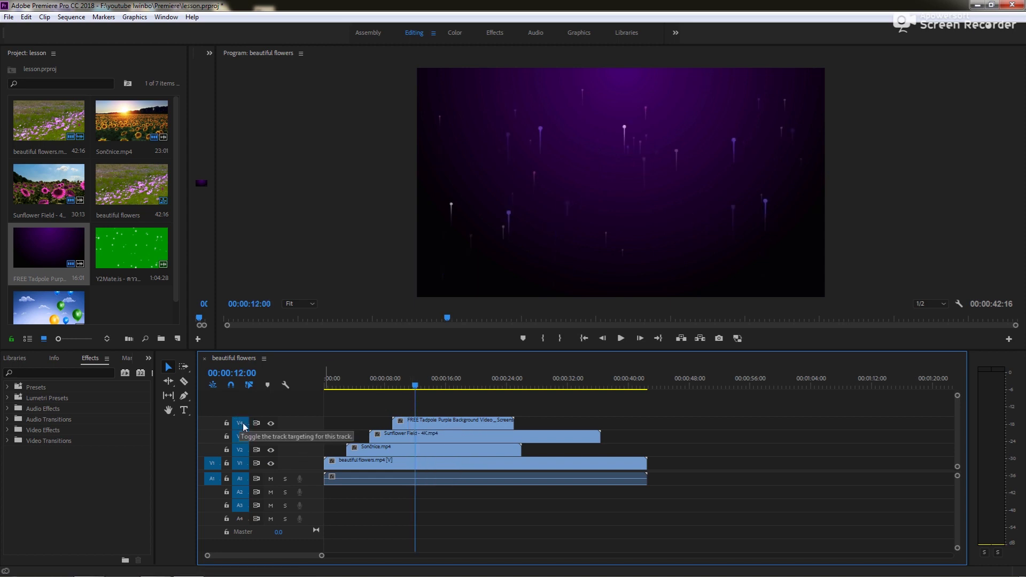
pyautogui.click(246, 434)
pyautogui.hotkey('ctrl', 'k')
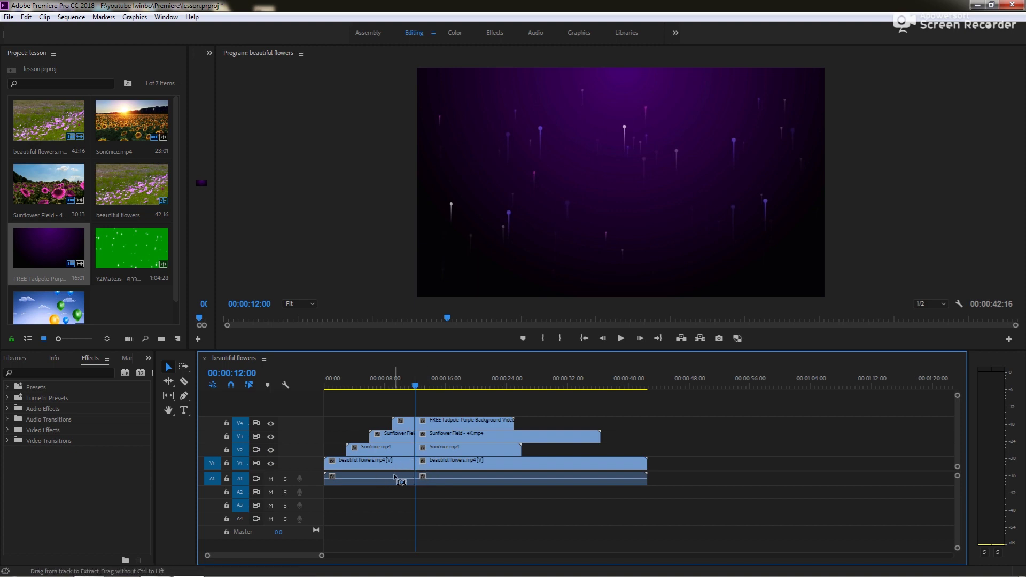
pyautogui.hotkey('ctrl', 'z')
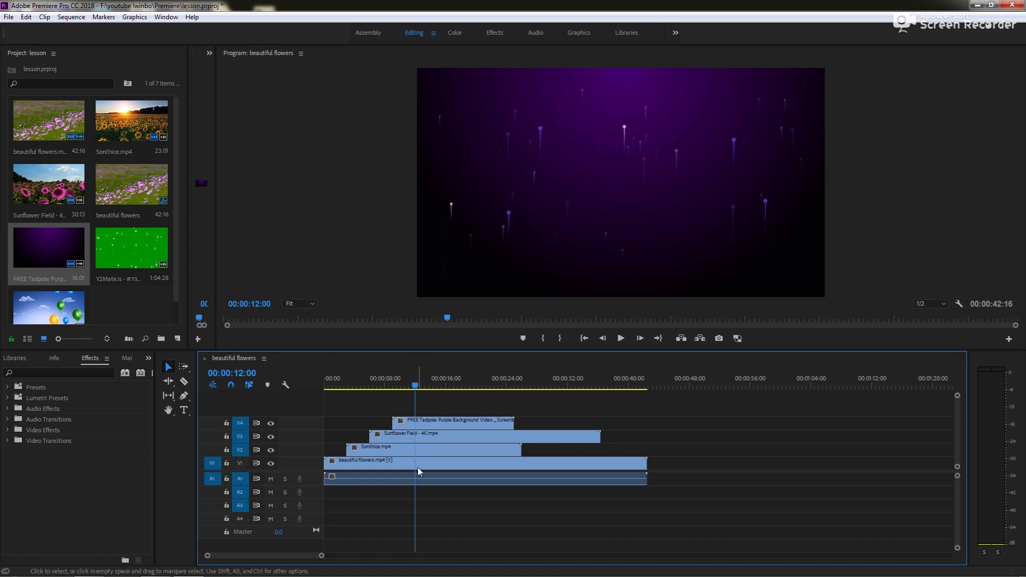
# Exclude tracks V1 and A1 from targeting and cut only the V2, V3 and V4 clips at 00:00:12:00.
pyautogui.click(240, 478)
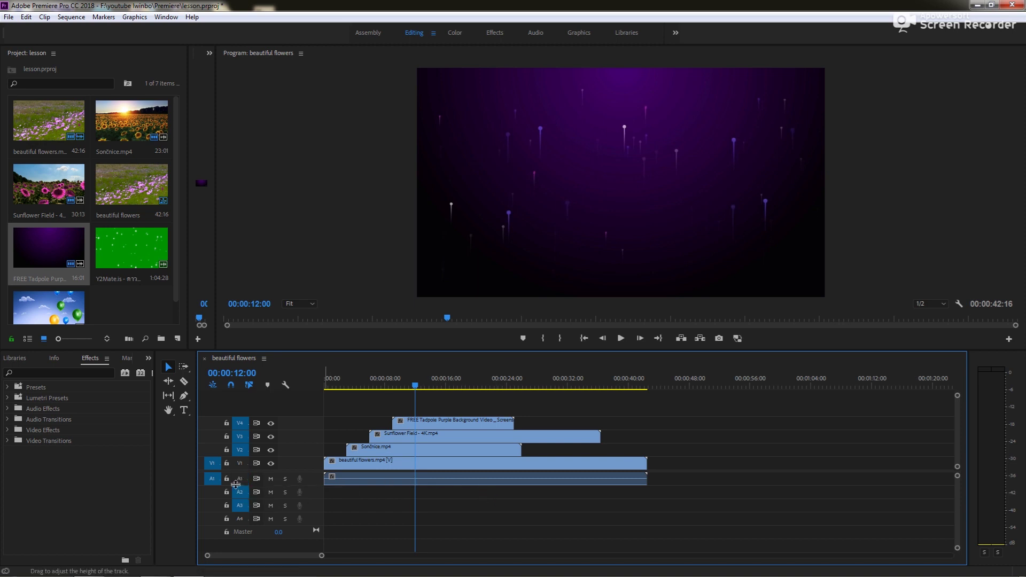
pyautogui.hotkey('ctrl', 'k')
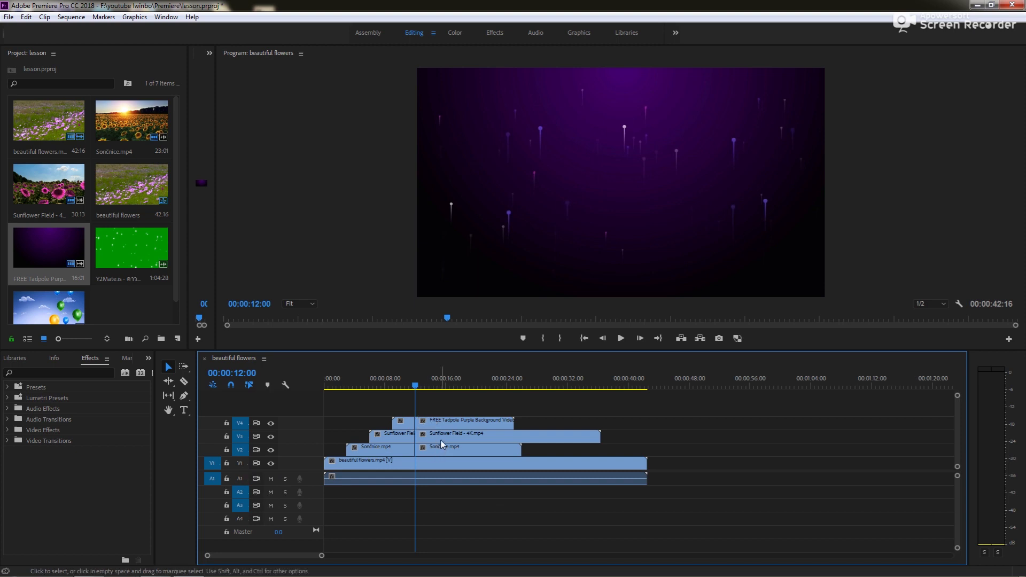
pyautogui.click(435, 461)
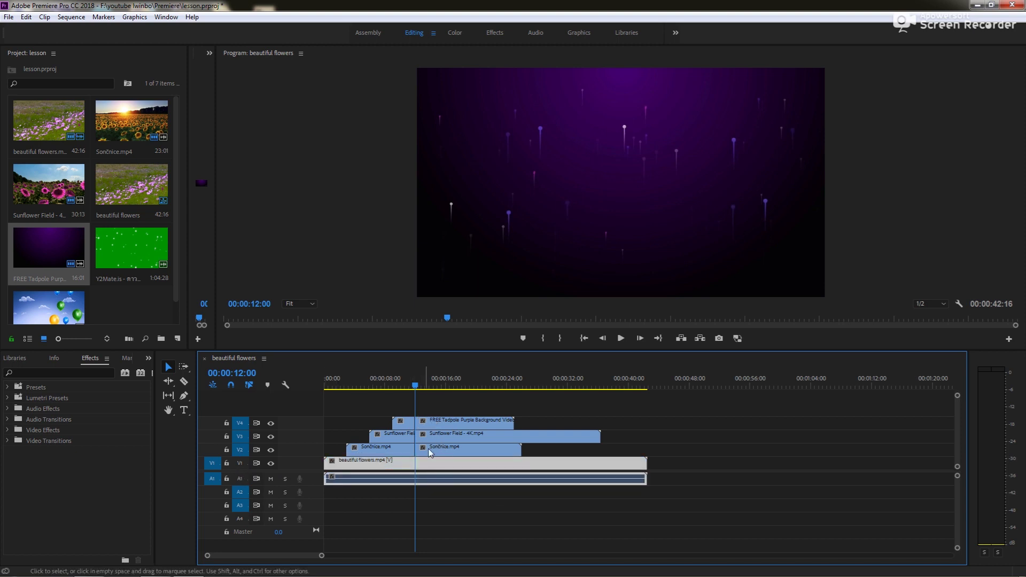
pyautogui.moveTo(416, 385); pyautogui.dragTo(385, 385)
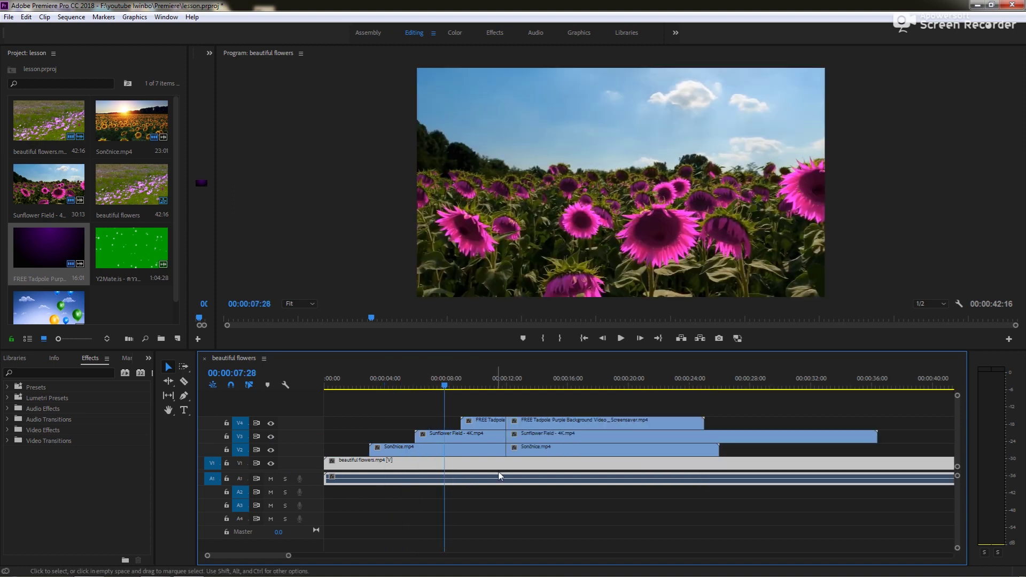
pyautogui.click(431, 403)
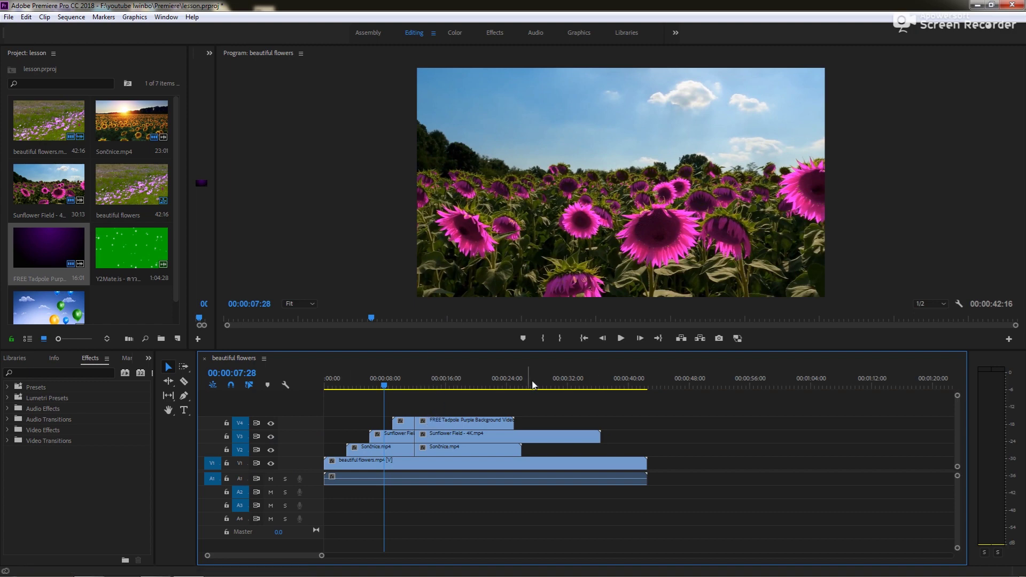
# Try selecting the V2, V3 and V4 clip parts after the cut with a marquee and shifting them later, and undo the move.
pyautogui.moveTo(406, 381); pyautogui.dragTo(414, 380)
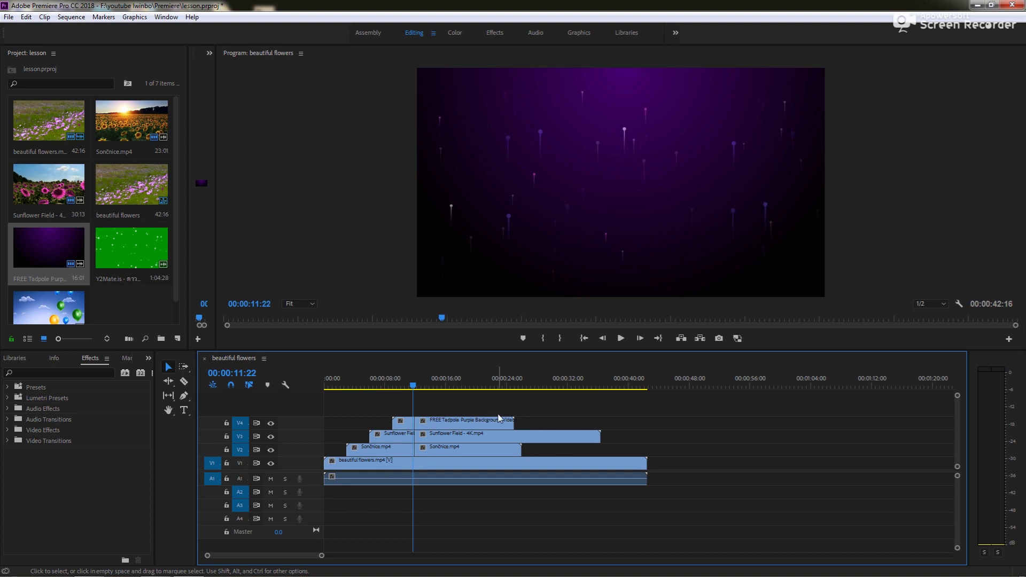
pyautogui.moveTo(432, 409); pyautogui.dragTo(500, 452)
pyautogui.moveTo(436, 426); pyautogui.dragTo(455, 424)
pyautogui.hotkey('ctrl', 'z')
pyautogui.press('=')
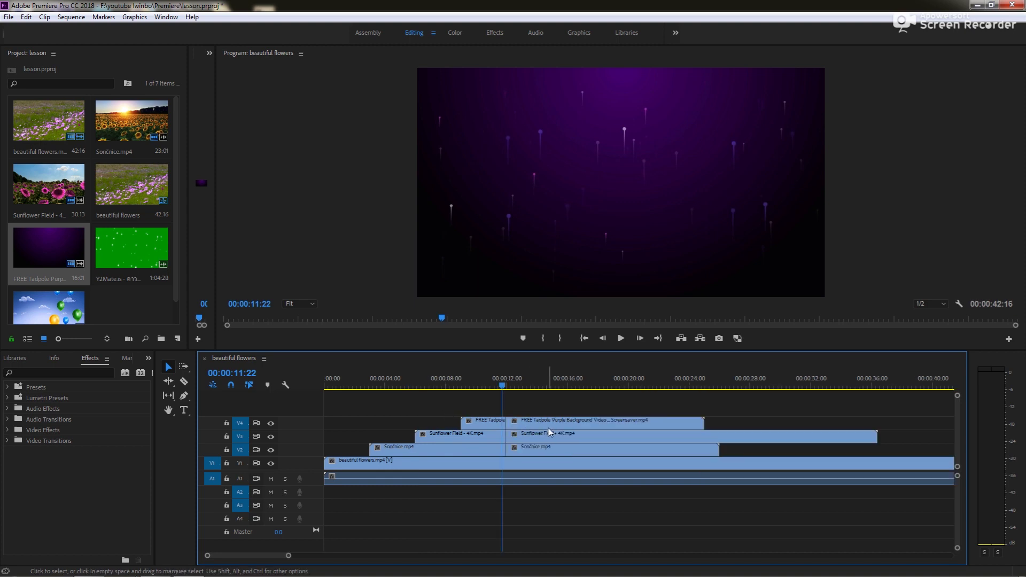
pyautogui.press('-')
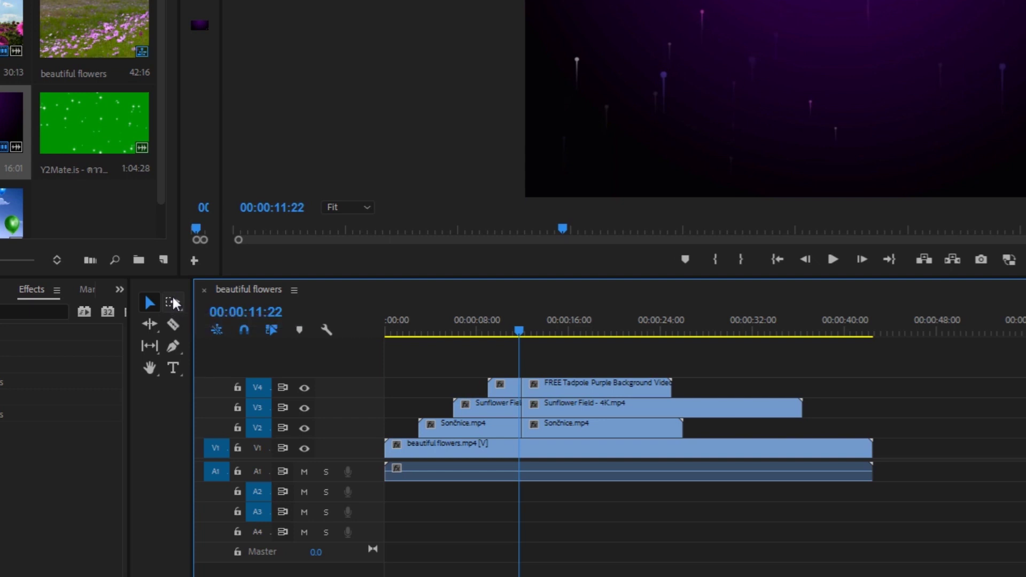
# Switch to the Track Select Forward tool, try moving every clip in the sequence 4 seconds later, and undo the move.
pyautogui.press('a')
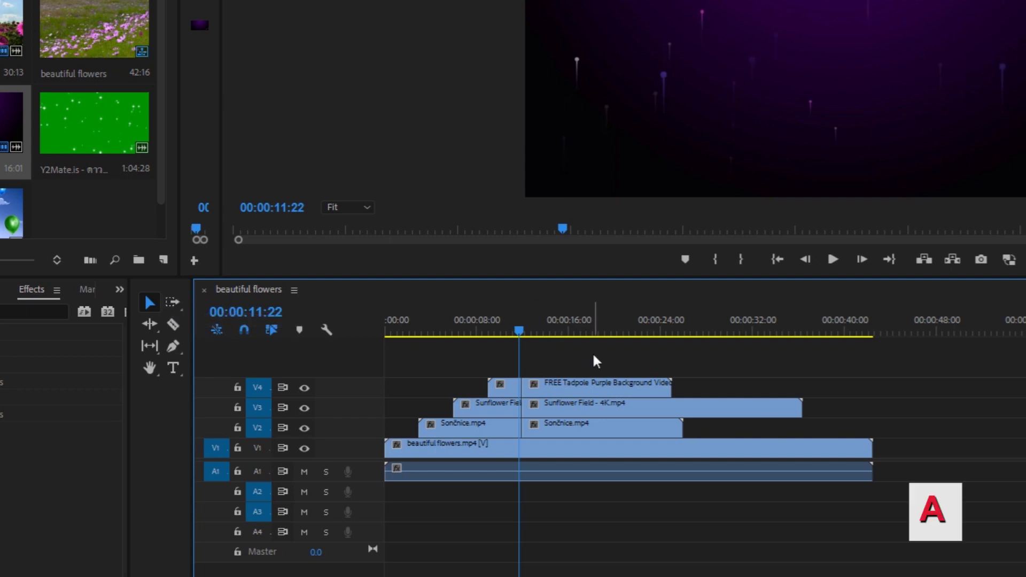
pyautogui.click(172, 302)
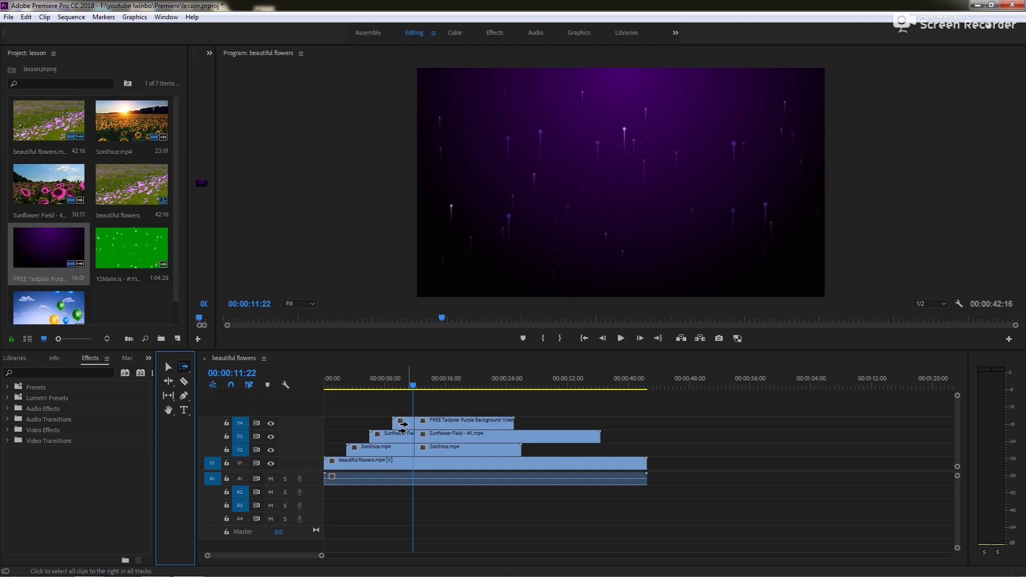
pyautogui.click(336, 425)
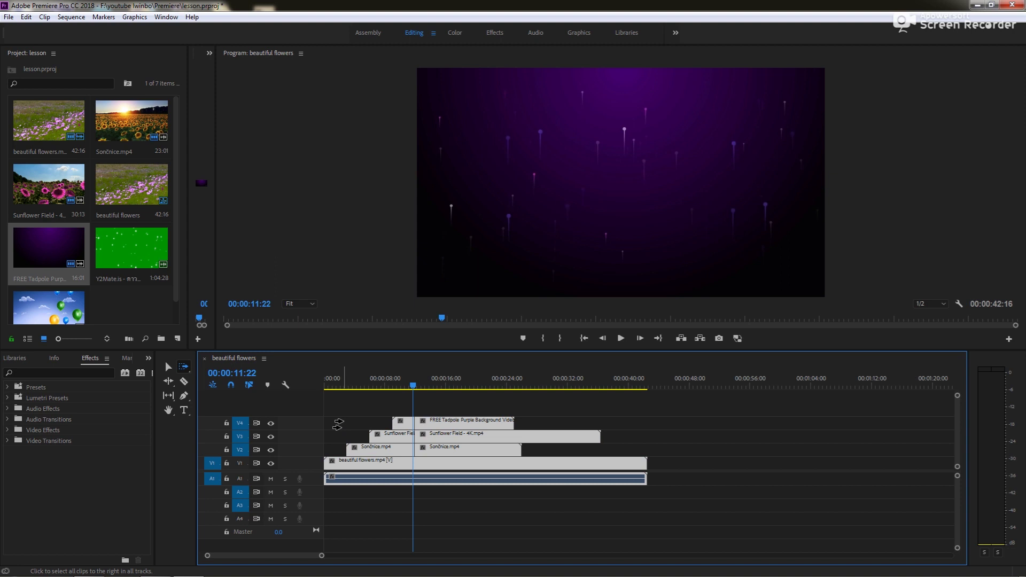
pyautogui.moveTo(337, 424); pyautogui.dragTo(367, 429)
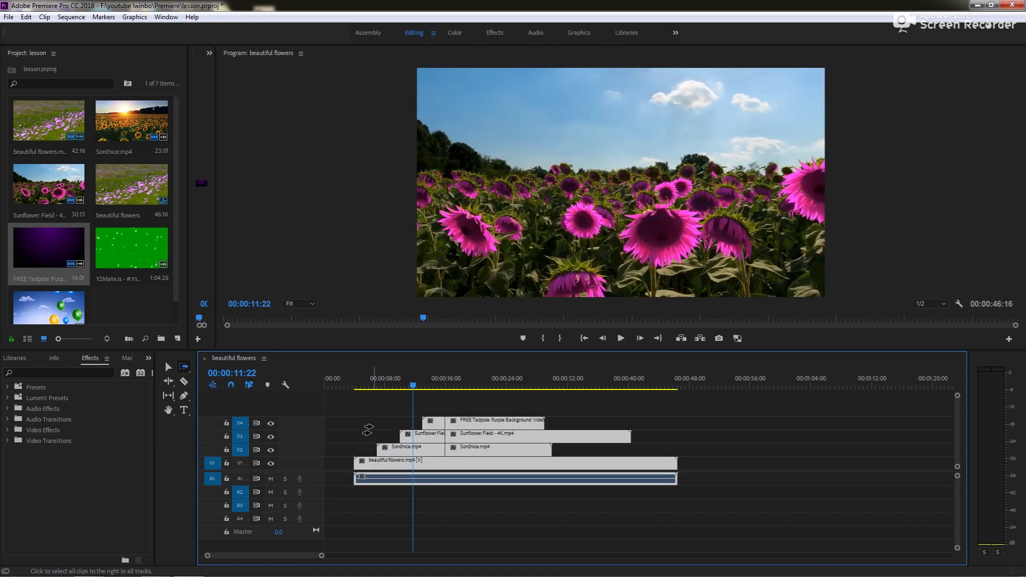
pyautogui.hotkey('ctrl', 'z')
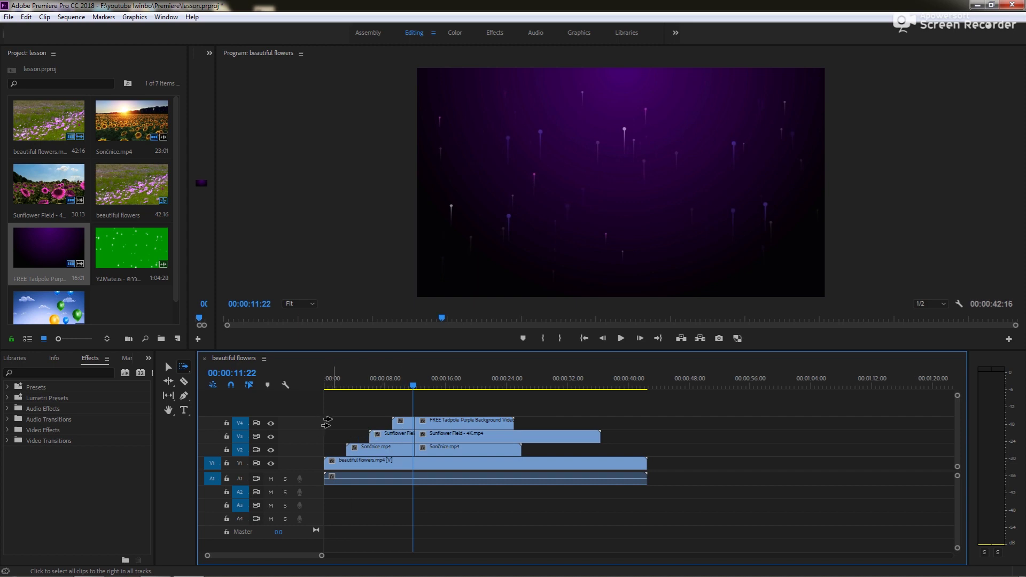
# Select the clips from the 00:00:12:00 cut onward across all tracks with Track Select Forward, and deselect them.
pyautogui.click(395, 380)
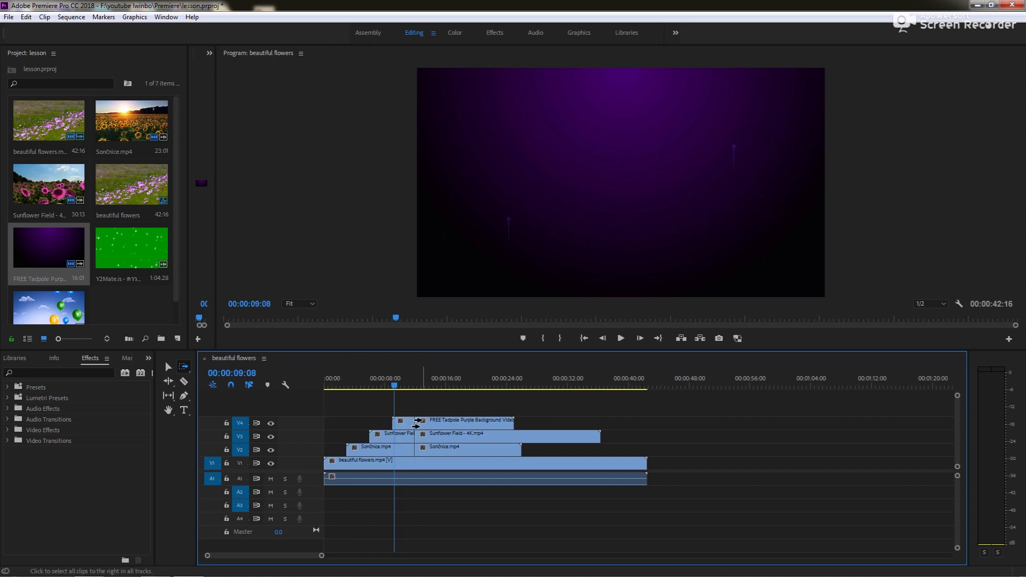
pyautogui.click(426, 422)
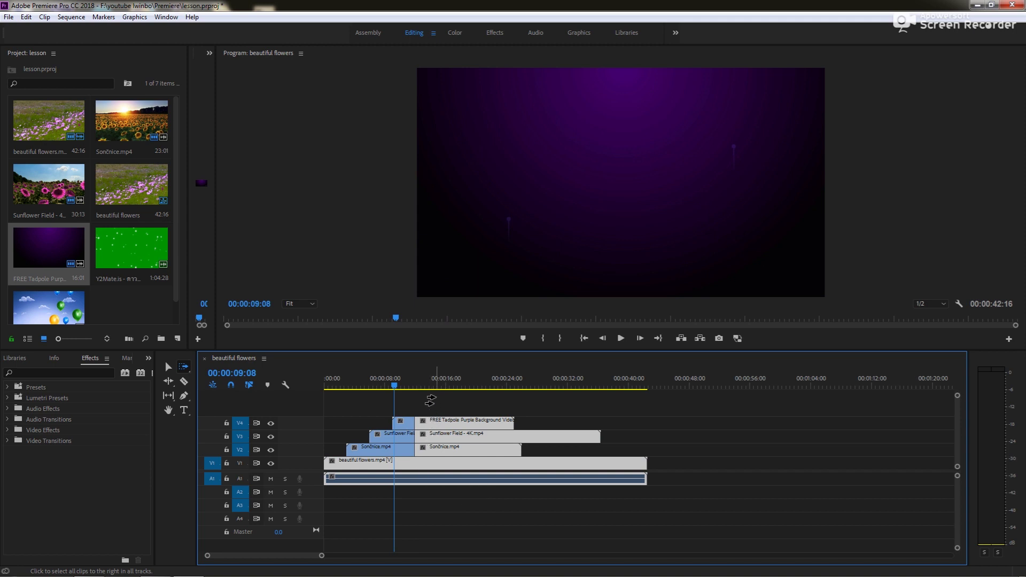
pyautogui.click(423, 420)
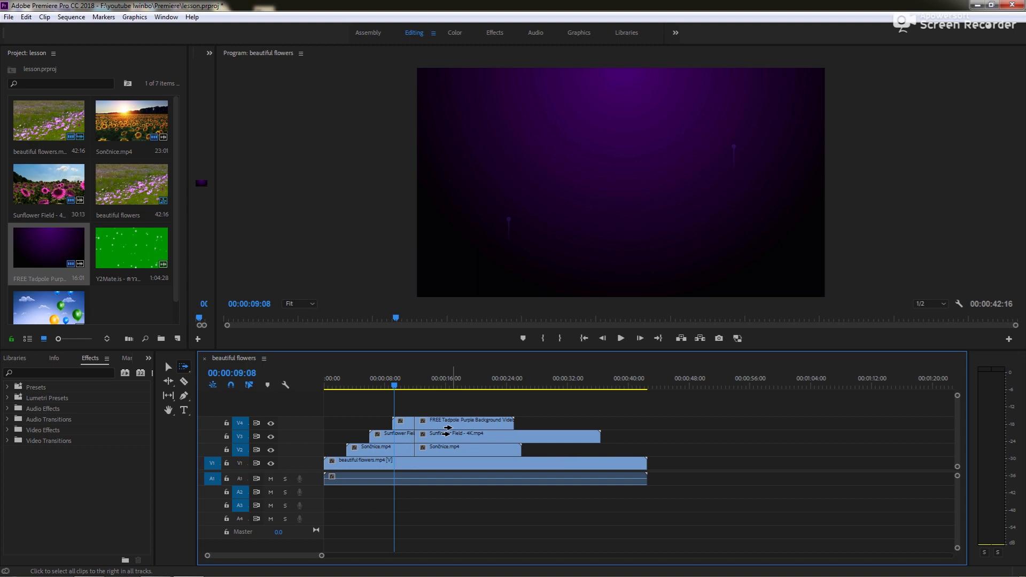
pyautogui.click(428, 471)
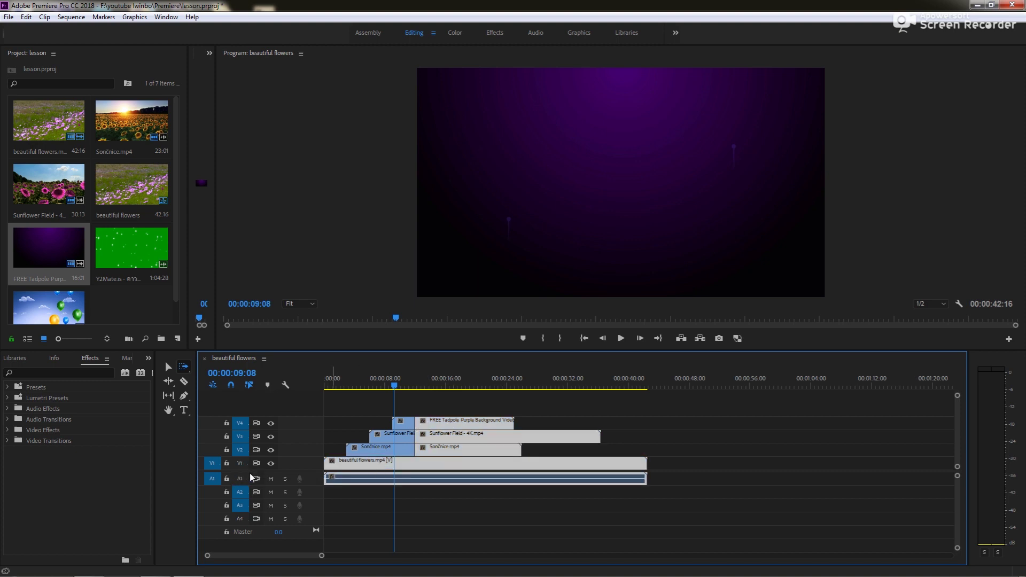
pyautogui.click(439, 405)
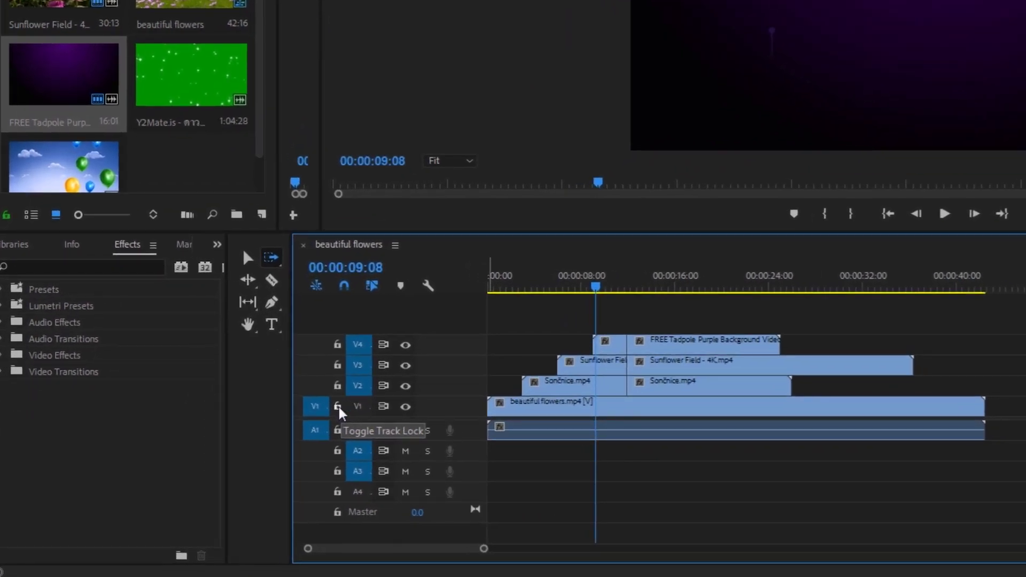
# Lock the V1 and A1 tracks holding the beautiful flowers clip.
pyautogui.click(338, 408)
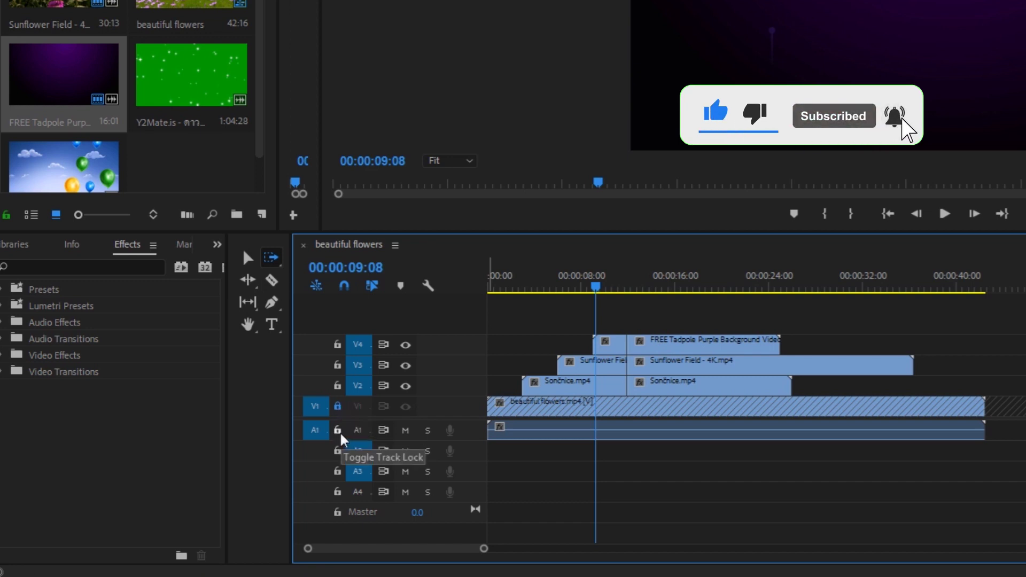
pyautogui.click(339, 432)
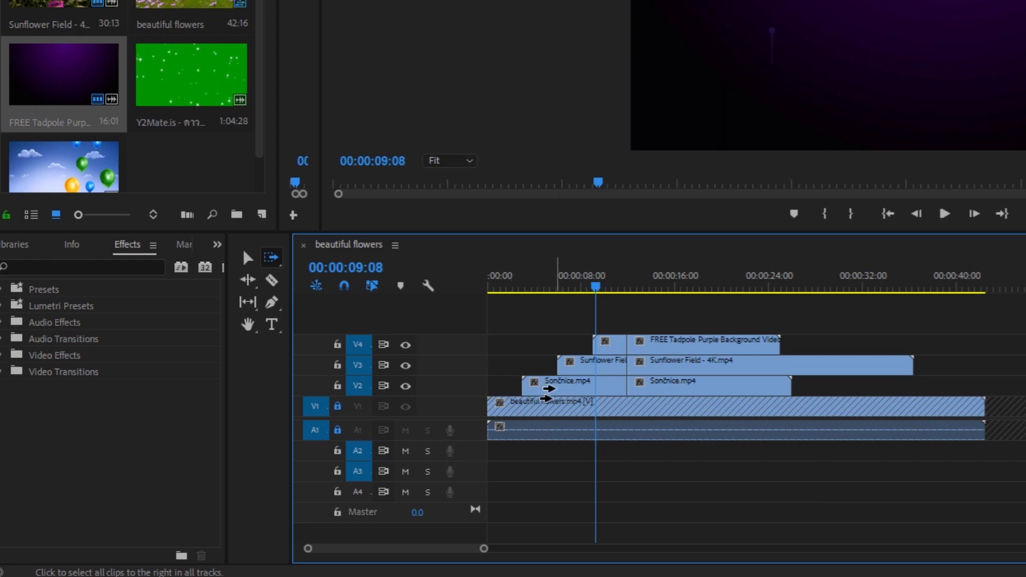
pyautogui.click(554, 401)
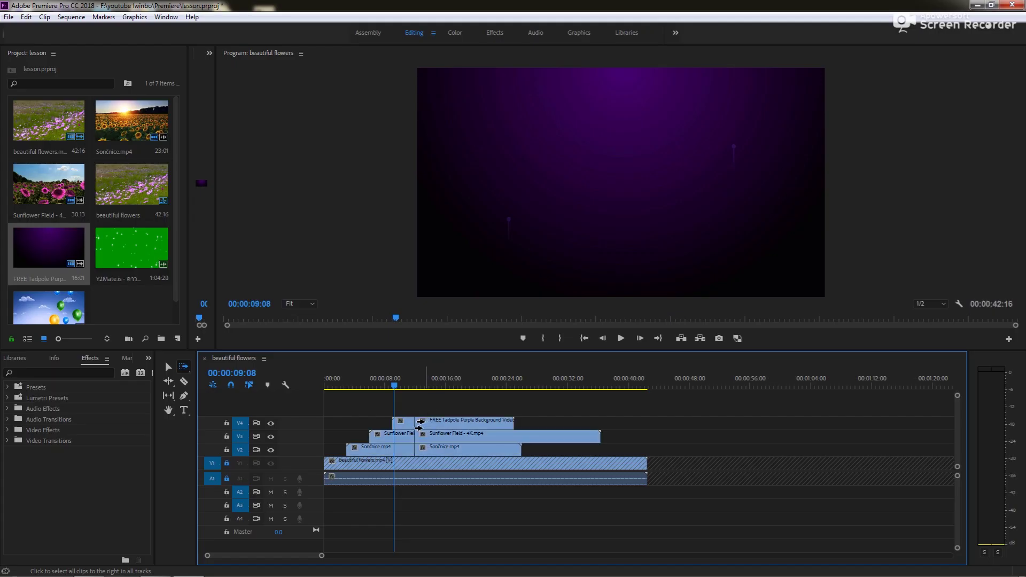
# Shift the V2, V3 and V4 clip parts after the cut together to start at about 00:00:14:00, and deselect them.
pyautogui.click(419, 425)
pyautogui.moveTo(420, 426); pyautogui.dragTo(488, 422)
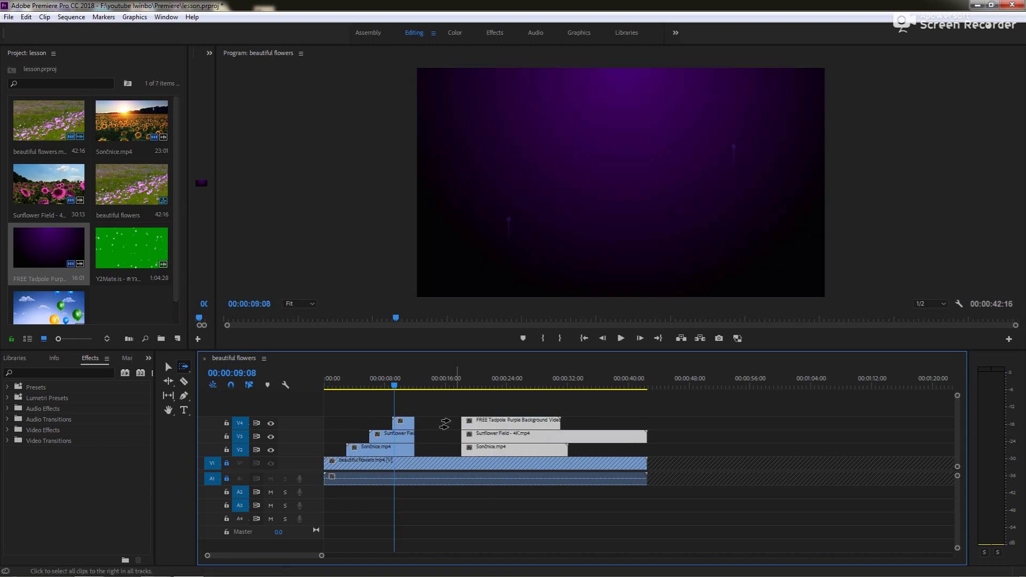
pyautogui.moveTo(484, 431); pyautogui.dragTo(455, 431)
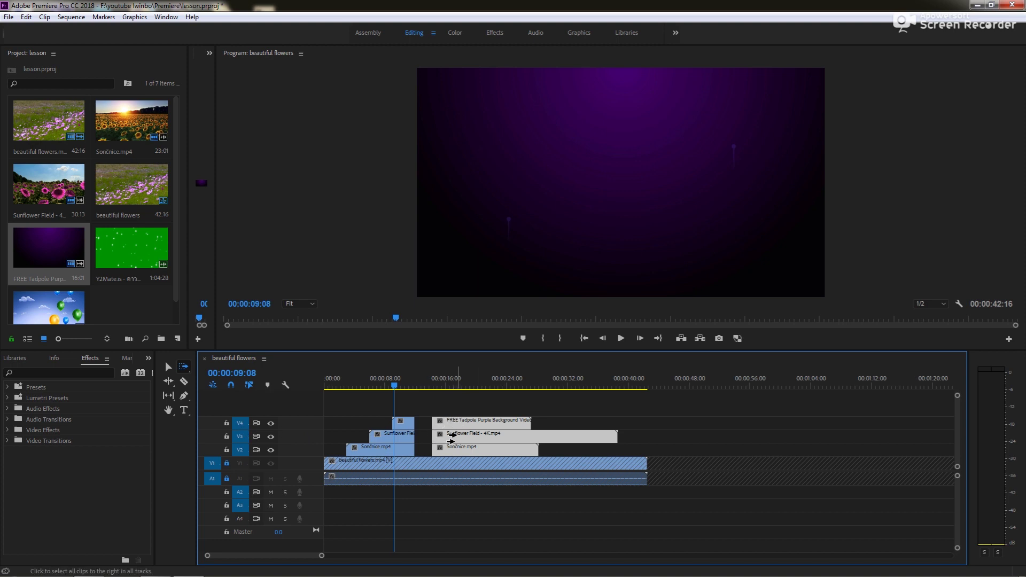
pyautogui.click(432, 405)
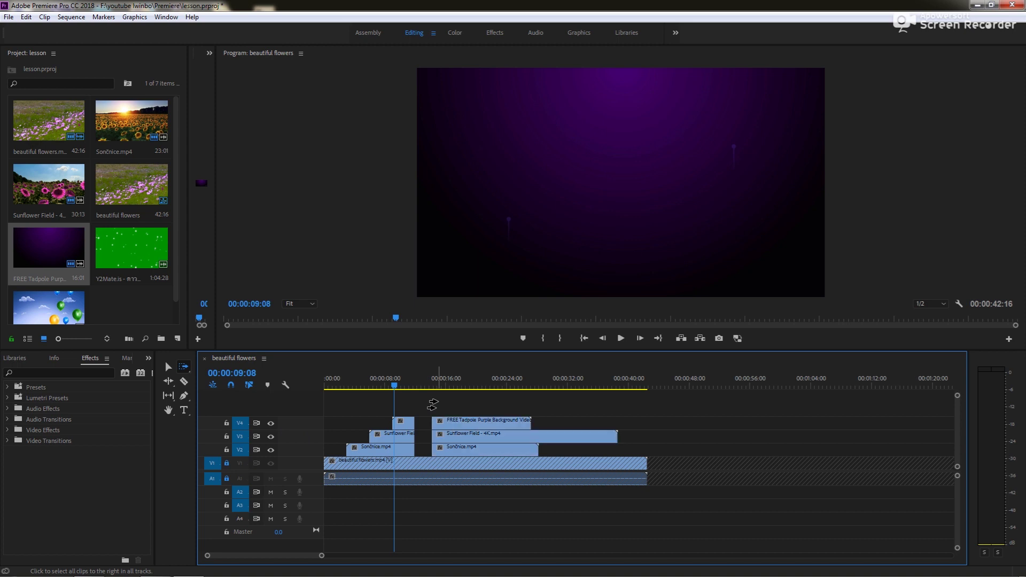
# Using single-track forward selection, move the second V4 clip part to start at about 00:00:16:15 and align the second V3 part with it.
pyautogui.press('shift')
pyautogui.click(430, 423)
pyautogui.moveTo(430, 423)
pyautogui.mouseDown()
pyautogui.moveTo(461, 430)
pyautogui.moveTo(432, 435)
pyautogui.moveTo(441, 438)
pyautogui.mouseUp()
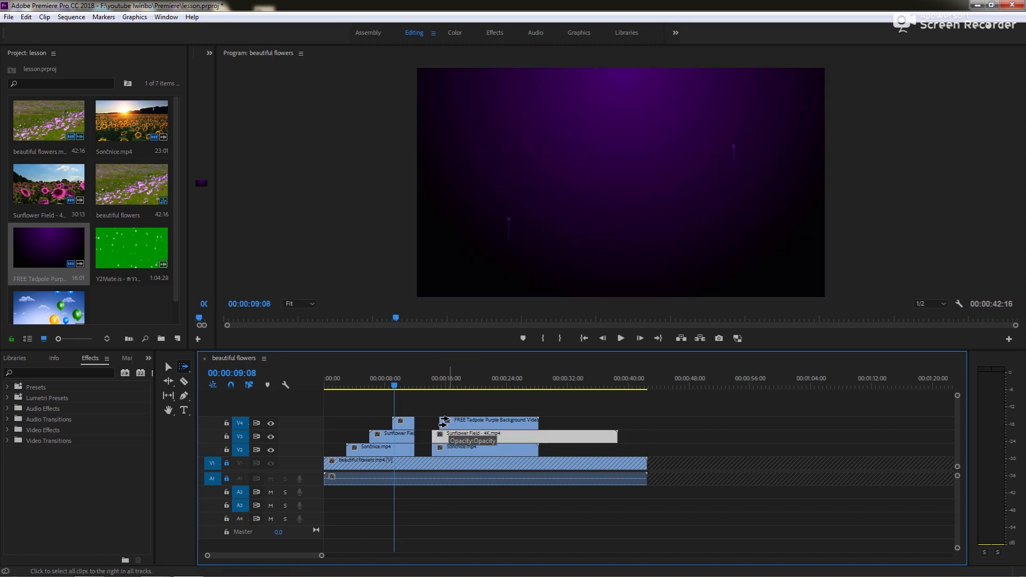
pyautogui.press('shift')
pyautogui.moveTo(444, 421); pyautogui.dragTo(453, 422)
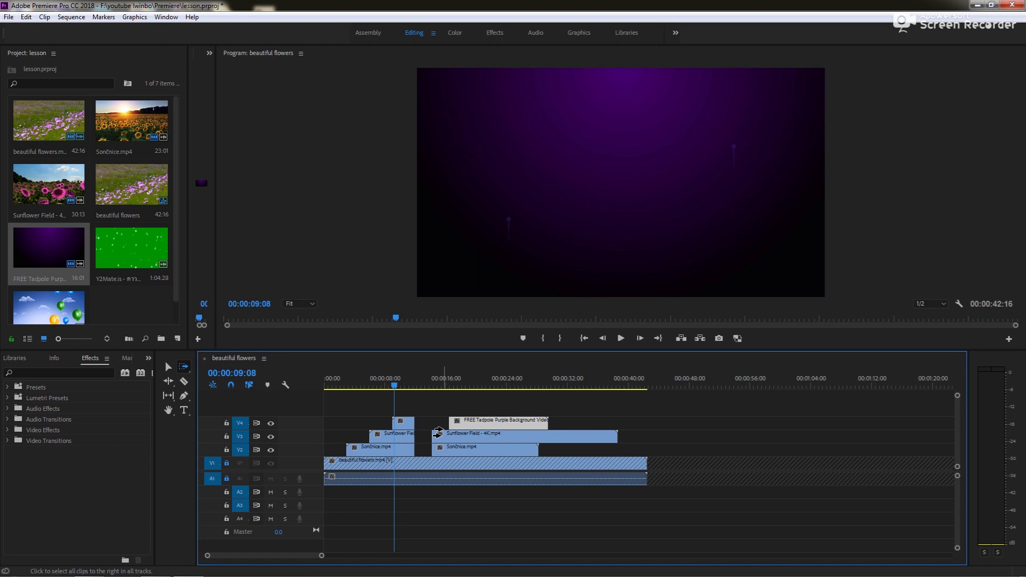
pyautogui.moveTo(437, 432)
pyautogui.mouseDown()
pyautogui.moveTo(459, 437)
pyautogui.moveTo(430, 423)
pyautogui.moveTo(446, 425)
pyautogui.mouseUp()
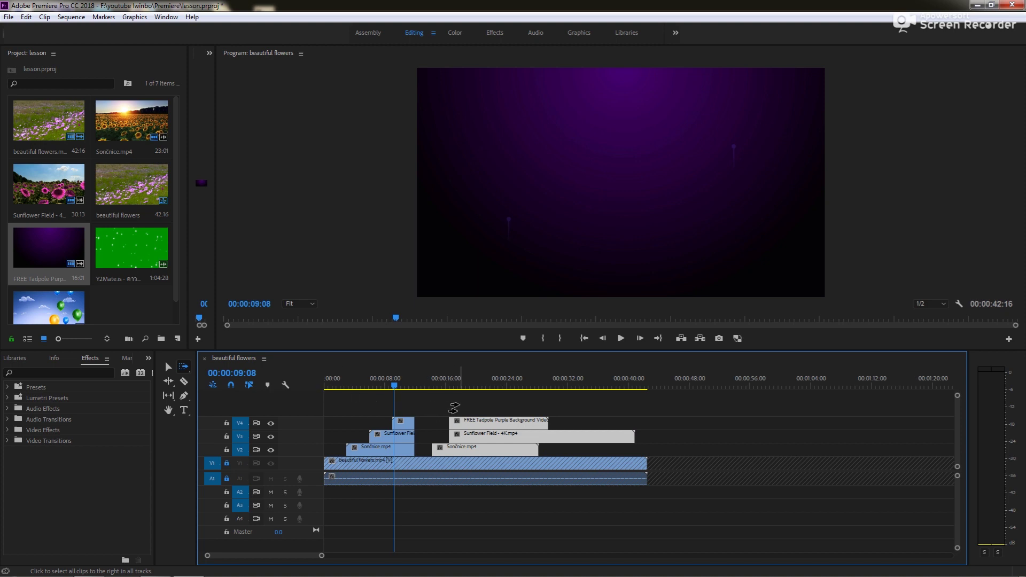
# Deselect all clips and play the sequence from 00:00:09:08 to about 00:00:18:14, pausing along the way to review the gaps and moved parts.
pyautogui.press('v')
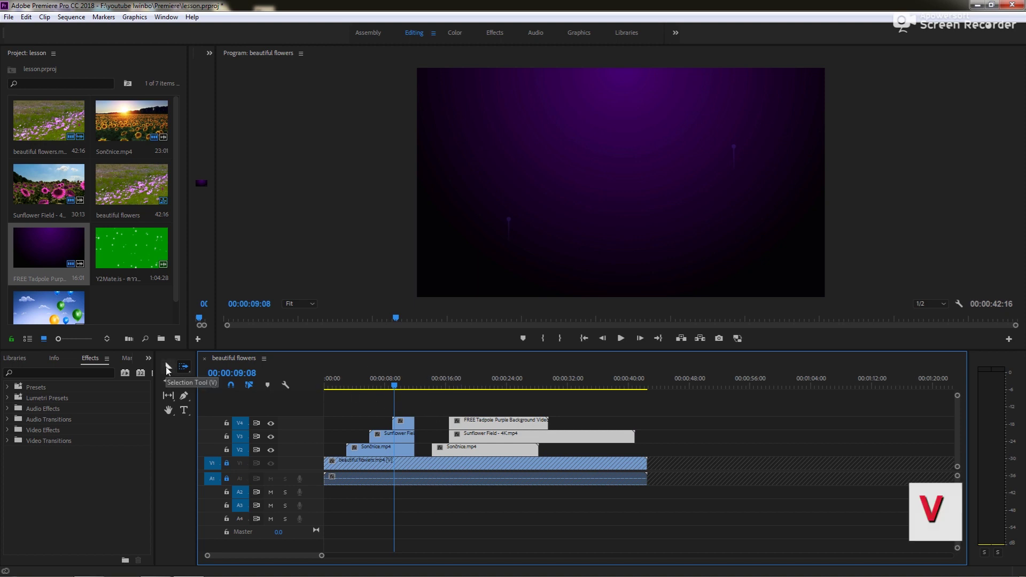
pyautogui.click(167, 368)
pyautogui.click(425, 402)
pyautogui.press('space')
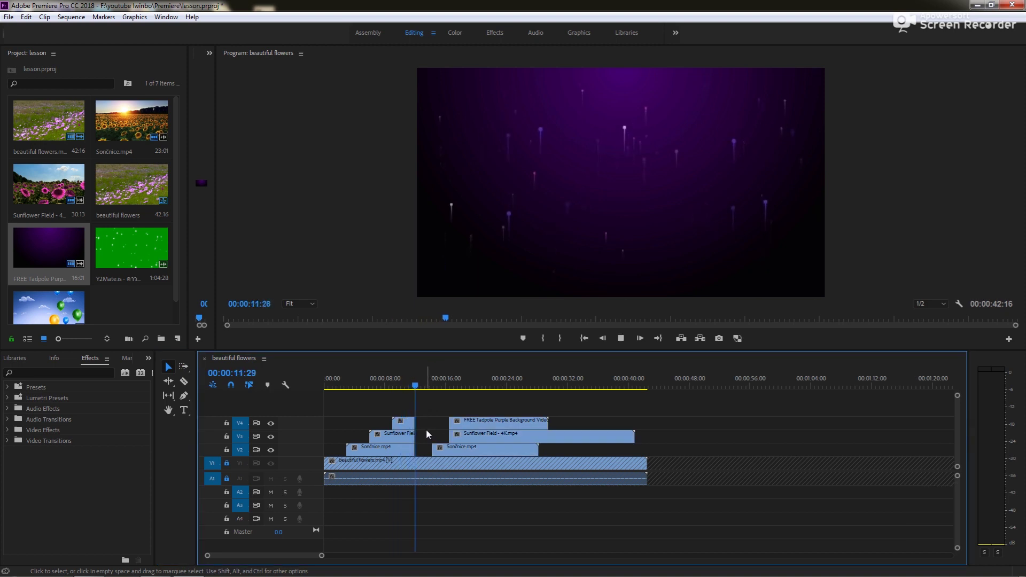
pyautogui.press('space')
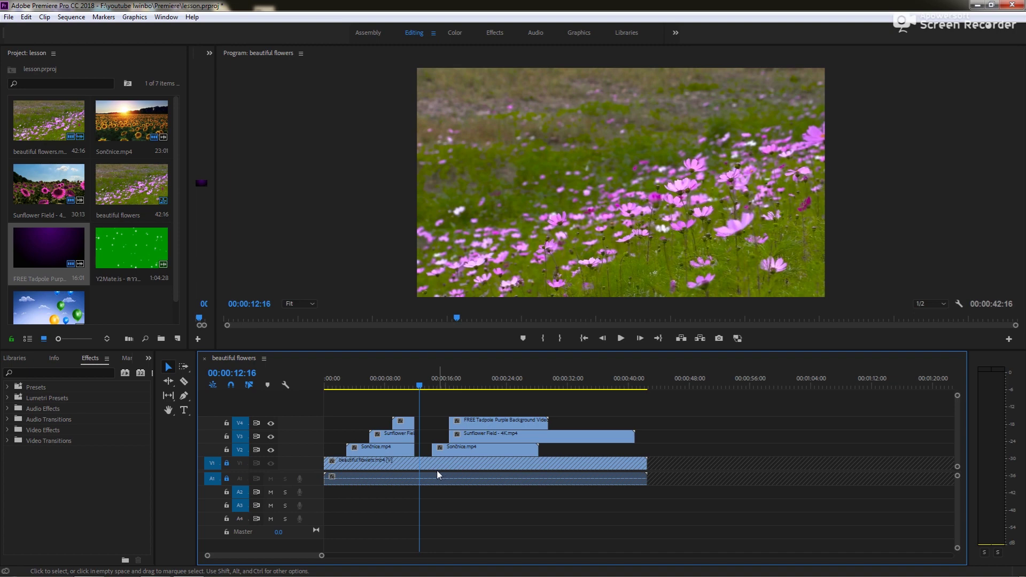
pyautogui.press('space')
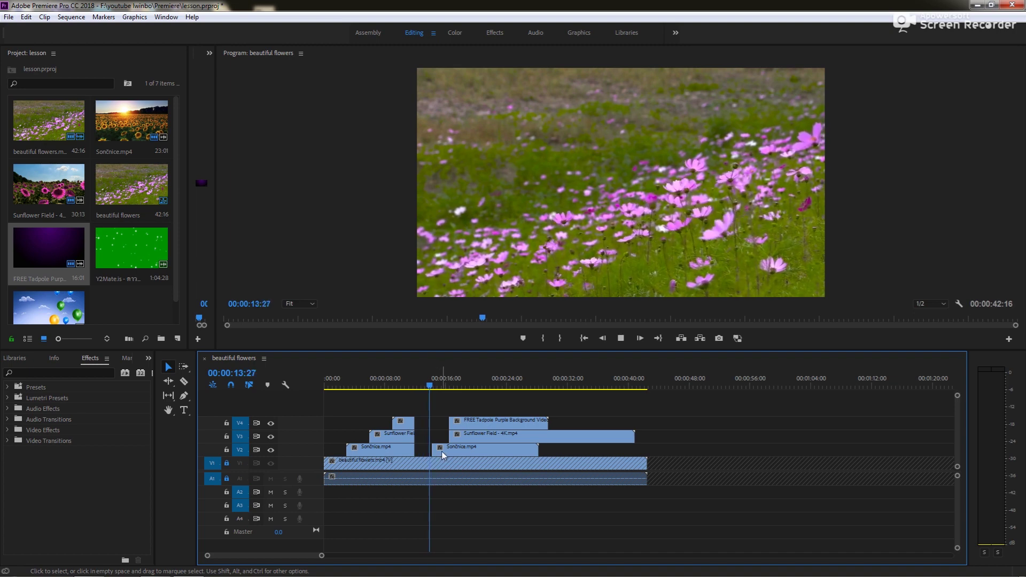
pyautogui.press('space')
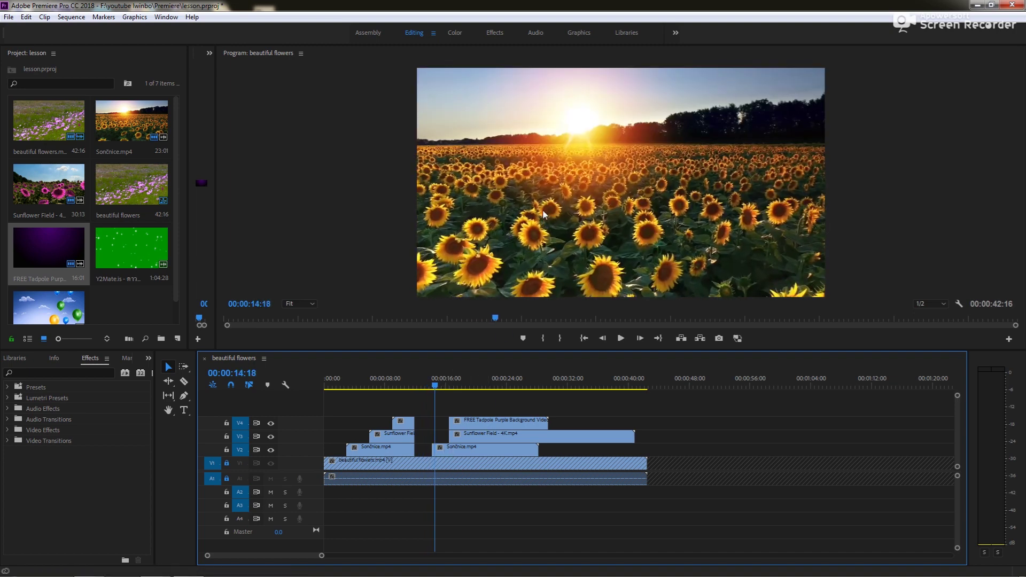
pyautogui.press('space')
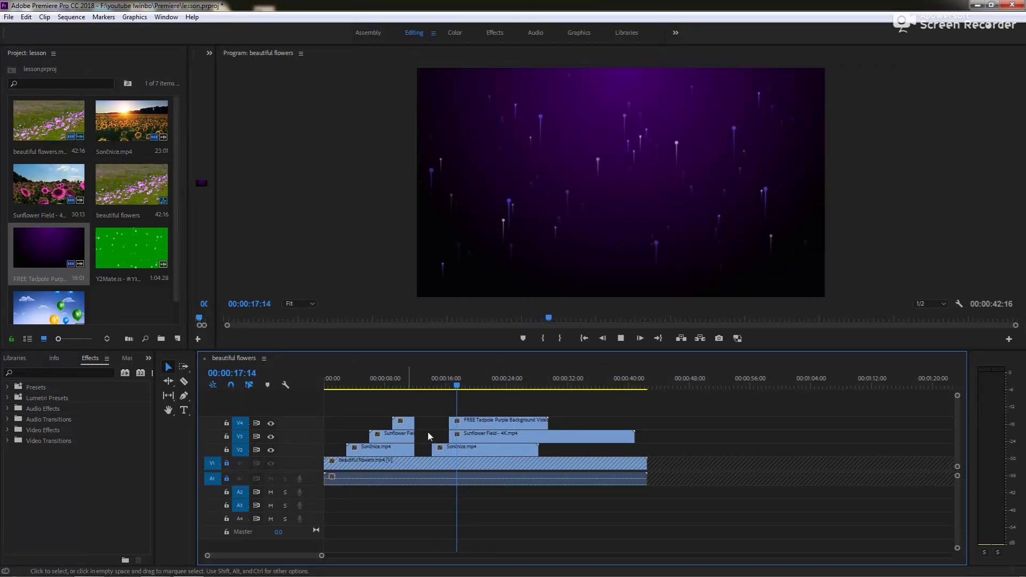
pyautogui.press('space')
pyautogui.press('space')
pyautogui.press('space')
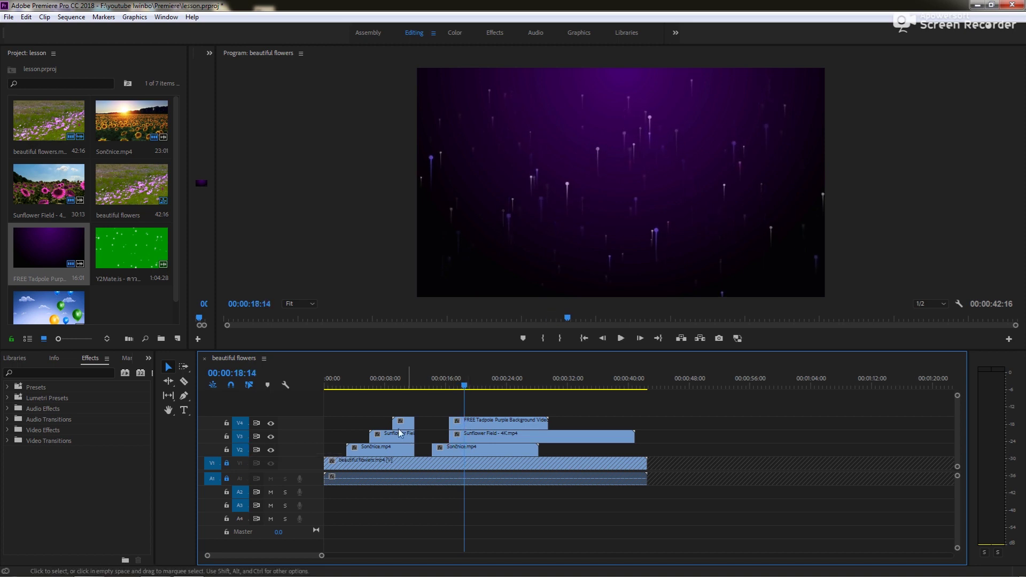
# Using single-track forward selection, move the second V4 clip part to start at the playhead at 00:00:18:14.
pyautogui.click(472, 424)
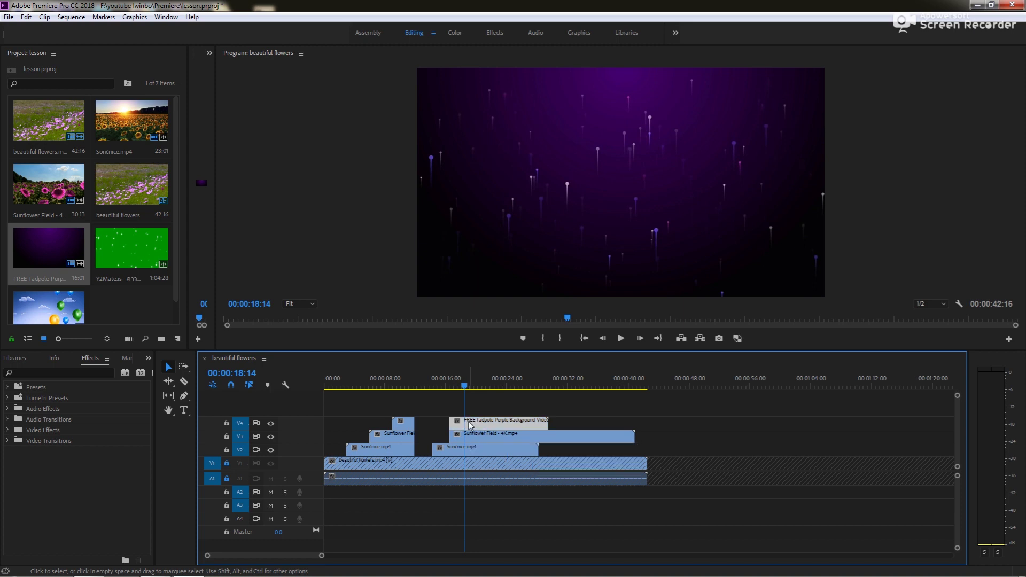
pyautogui.click(184, 367)
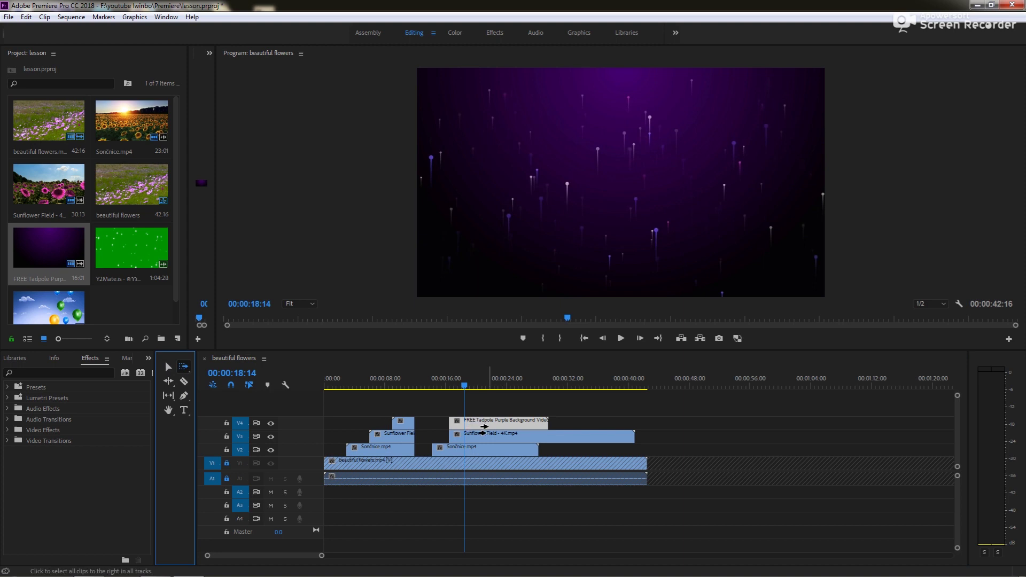
pyautogui.press('shift')
pyautogui.moveTo(474, 420); pyautogui.dragTo(487, 422)
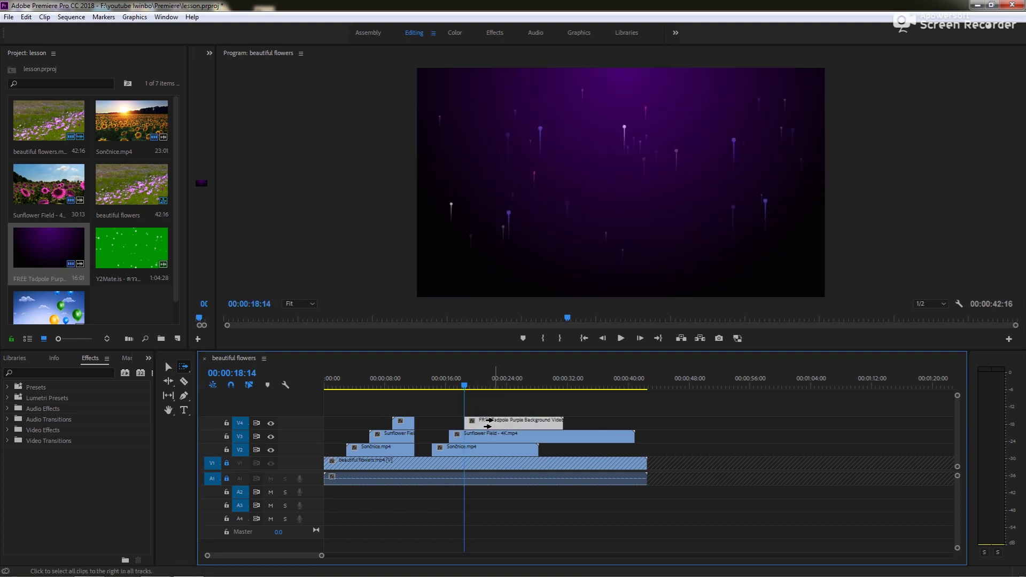
pyautogui.press('v')
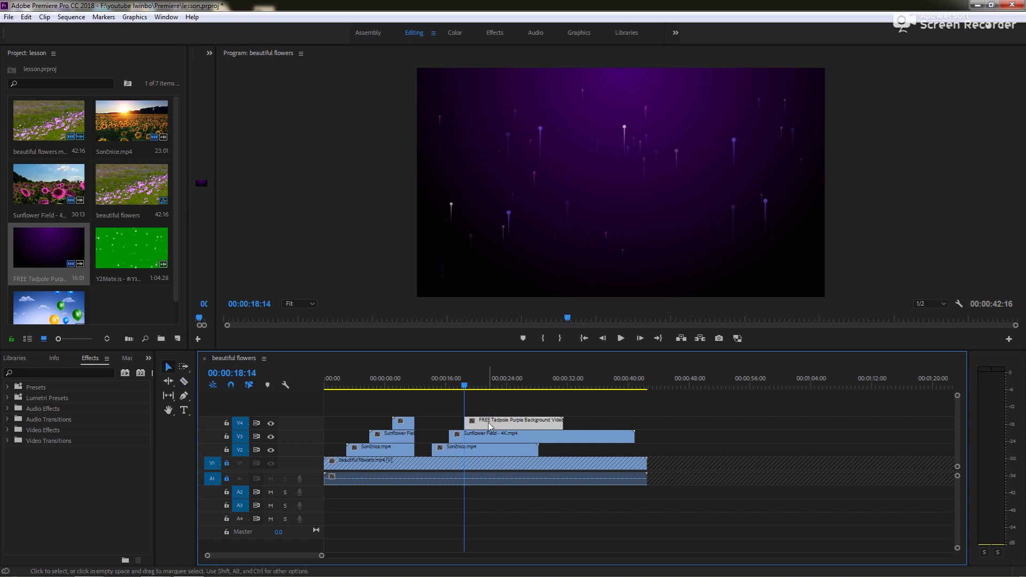
pyautogui.moveTo(488, 422)
pyautogui.mouseDown()
pyautogui.moveTo(512, 424)
pyautogui.moveTo(491, 423)
pyautogui.mouseUp()
# Select the first V4 clip part alone, select it with everything after it using single-track forward selection, and deselect both parts.
pyautogui.click(183, 369)
pyautogui.click(168, 368)
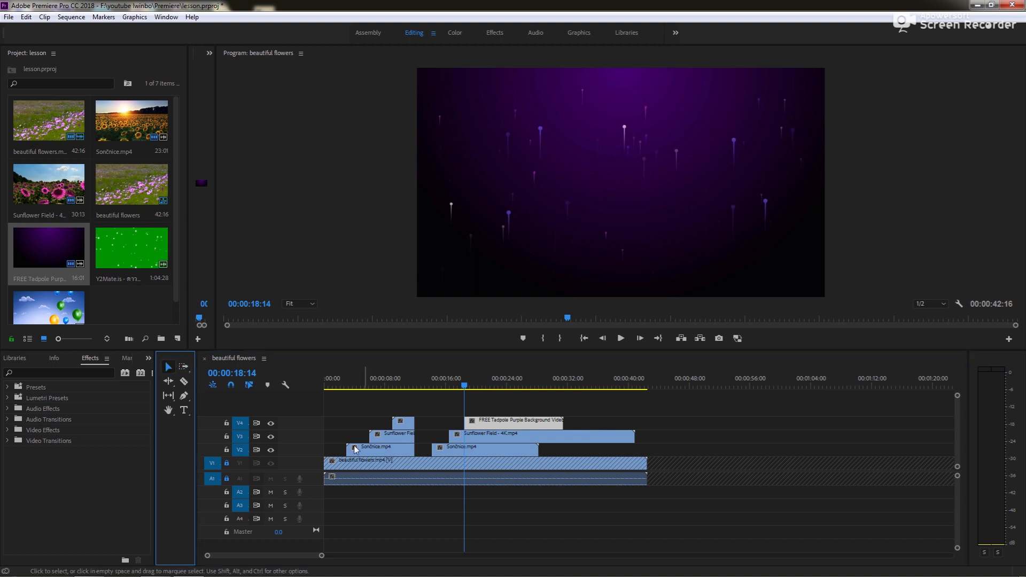
pyautogui.click(406, 426)
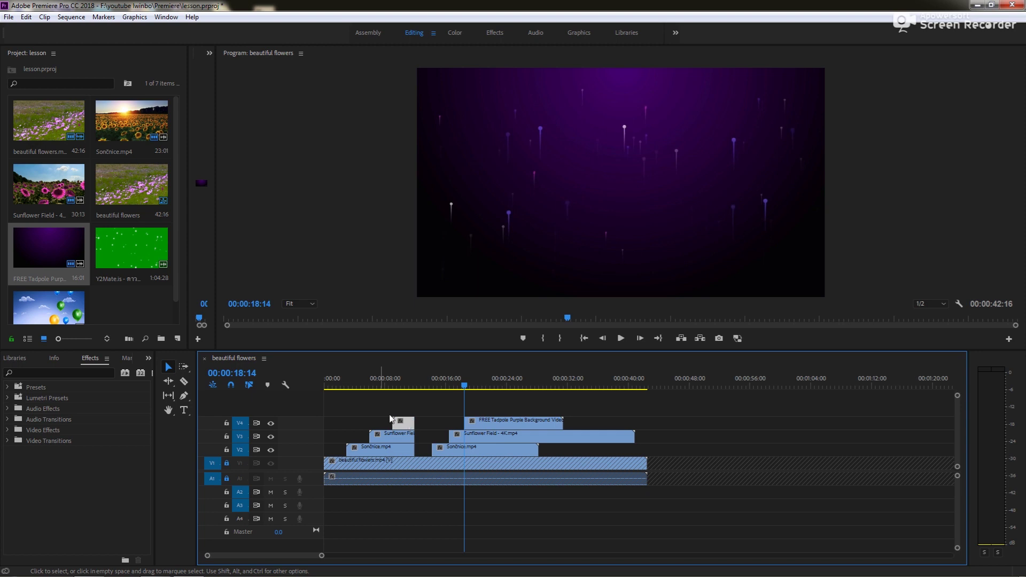
pyautogui.click(348, 405)
pyautogui.click(168, 367)
pyautogui.click(407, 424)
pyautogui.moveTo(406, 425)
pyautogui.mouseDown()
pyautogui.moveTo(358, 425)
pyautogui.moveTo(402, 425)
pyautogui.mouseUp()
pyautogui.click(183, 368)
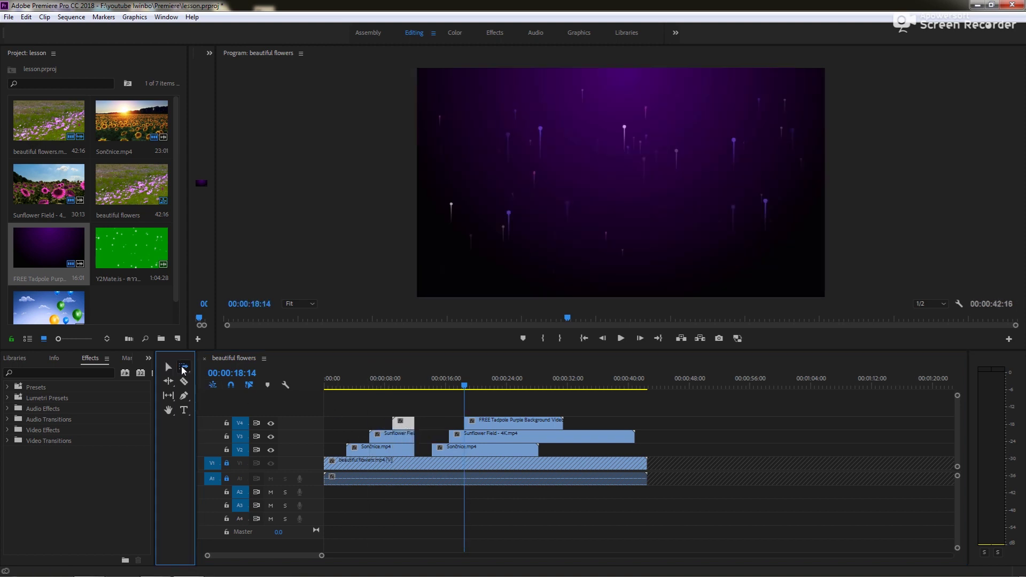
pyautogui.click(395, 421)
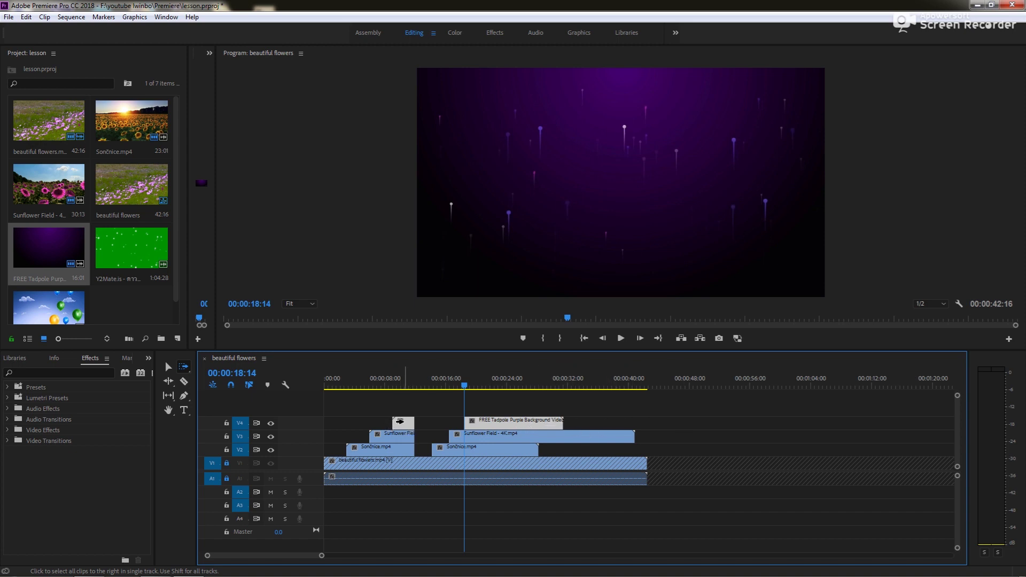
pyautogui.press('v')
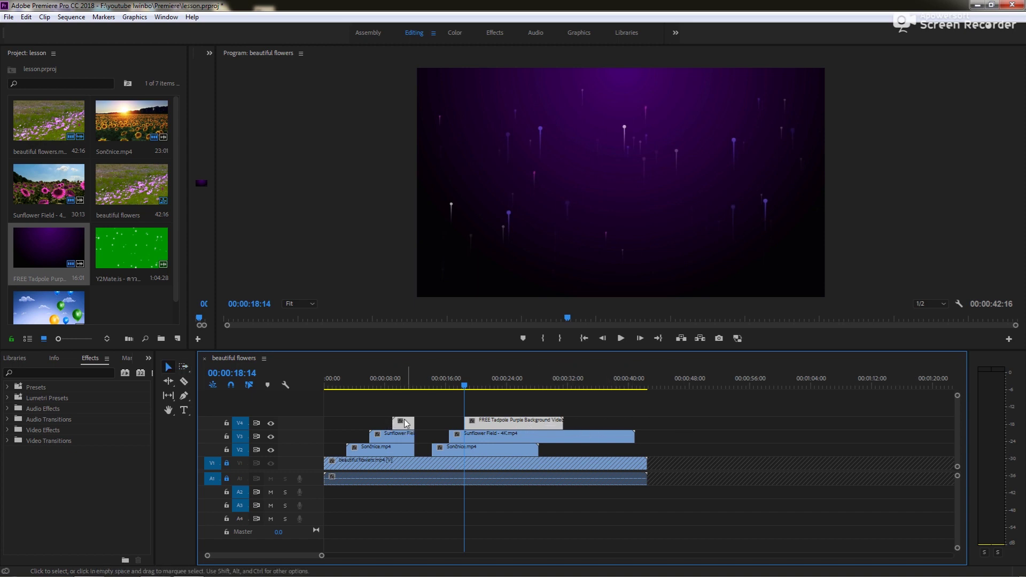
pyautogui.click(487, 403)
# Move the second Sunflower Field part onto V4 at about 00:01:04:00 minus its length, and the second Sončnice part onto V4 at about 00:01:12:00.
pyautogui.click(501, 424)
pyautogui.click(495, 438)
pyautogui.moveTo(487, 437); pyautogui.dragTo(678, 423)
pyautogui.moveTo(470, 453); pyautogui.dragTo(910, 423)
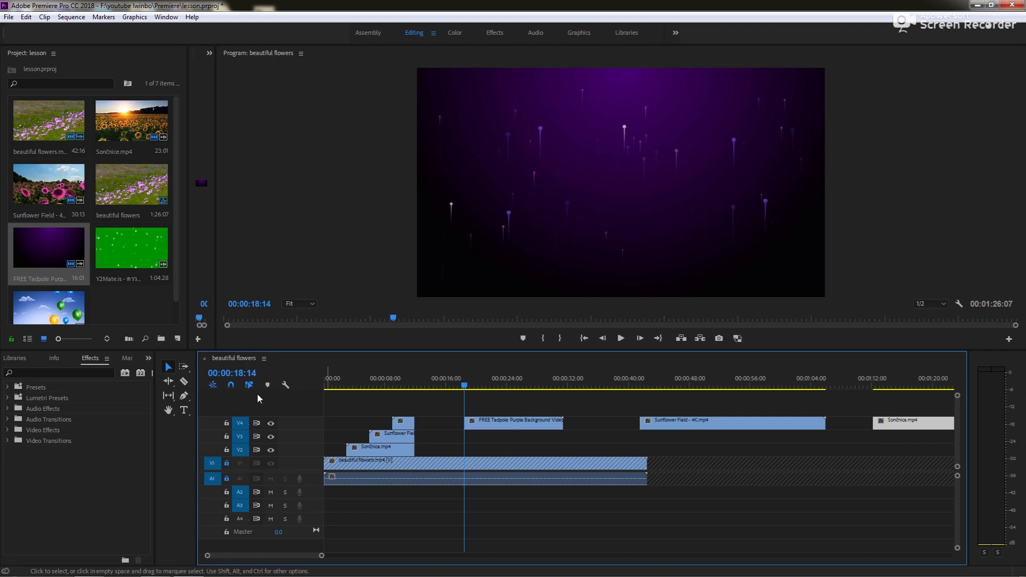
# Try shifting all V4 clips from the FREE Tadpole clip onward to start at about 00:00:22:00, and undo the shift.
pyautogui.click(184, 367)
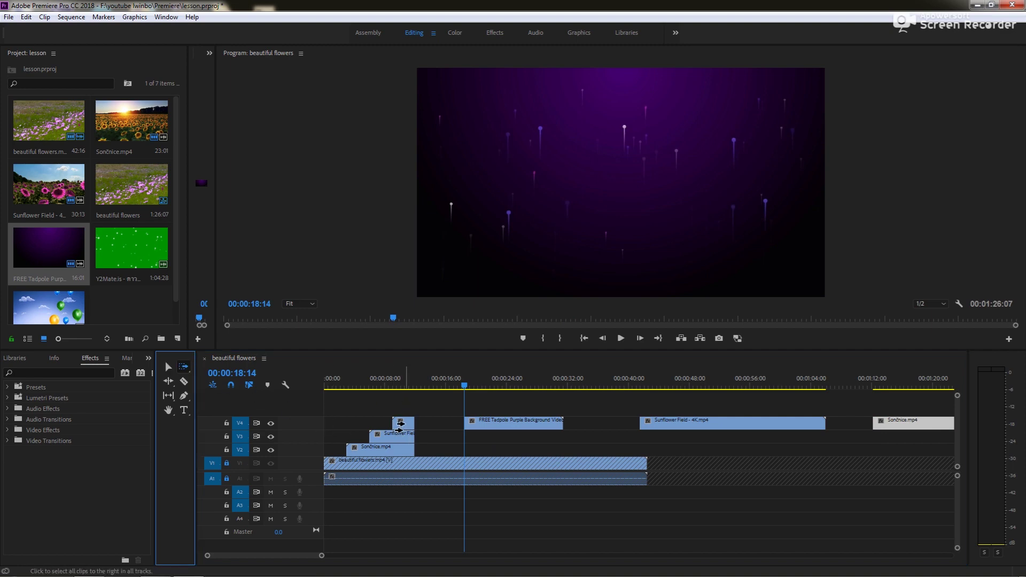
pyautogui.moveTo(400, 423); pyautogui.dragTo(482, 427)
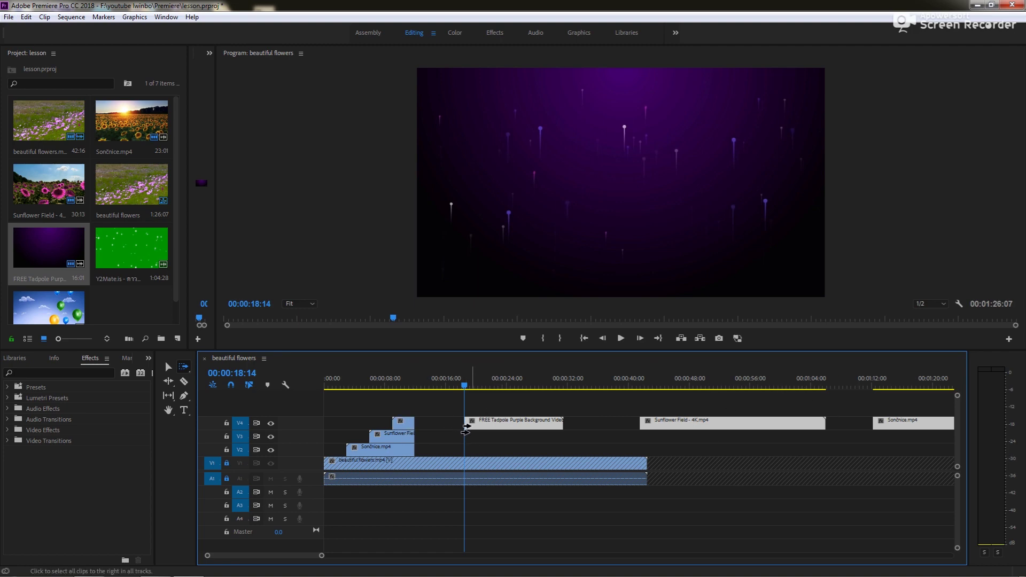
pyautogui.moveTo(466, 426); pyautogui.dragTo(492, 428)
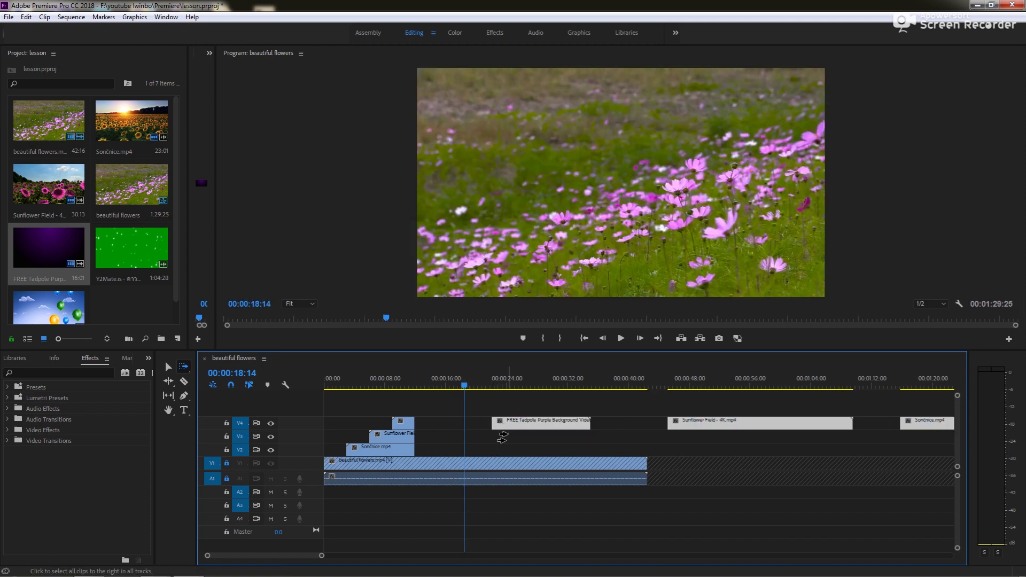
pyautogui.hotkey('ctrl', 'z')
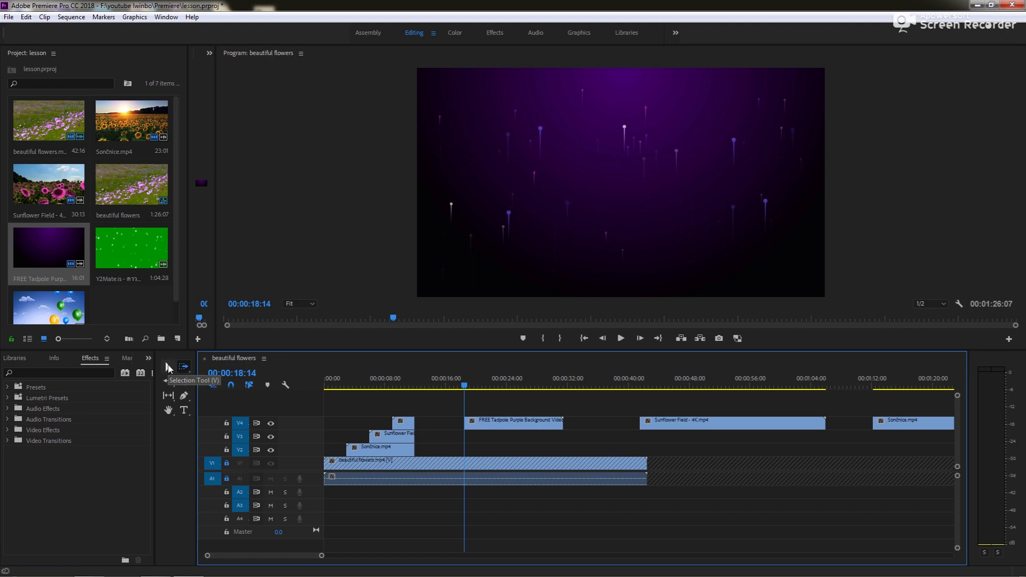
# With the playhead at 00:00:25:13, return the second Sunflower Field part to V3 at about 00:00:16:20 and the second Sončnice part to V2 at about 00:00:14:20.
pyautogui.click(169, 367)
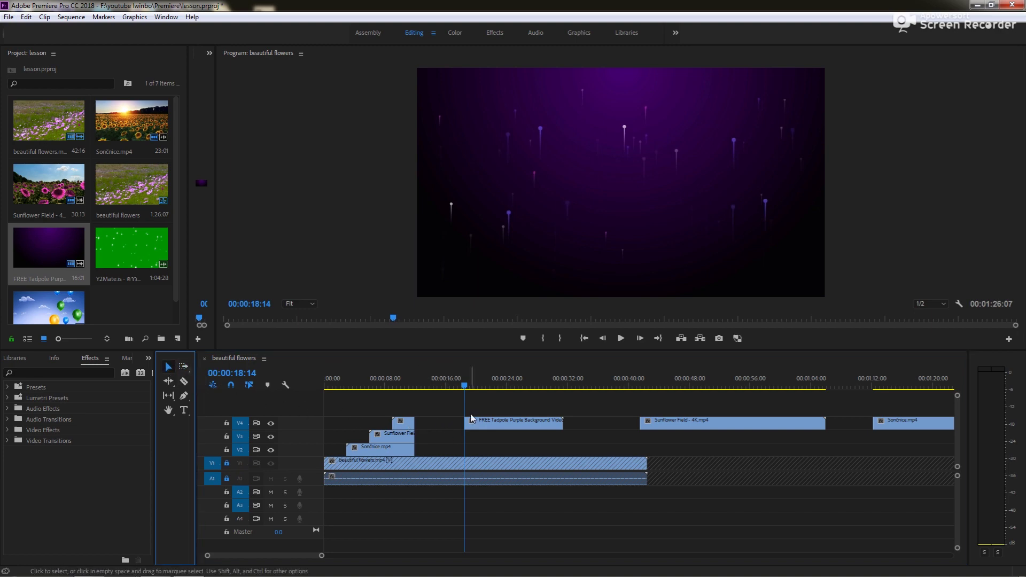
pyautogui.click(487, 427)
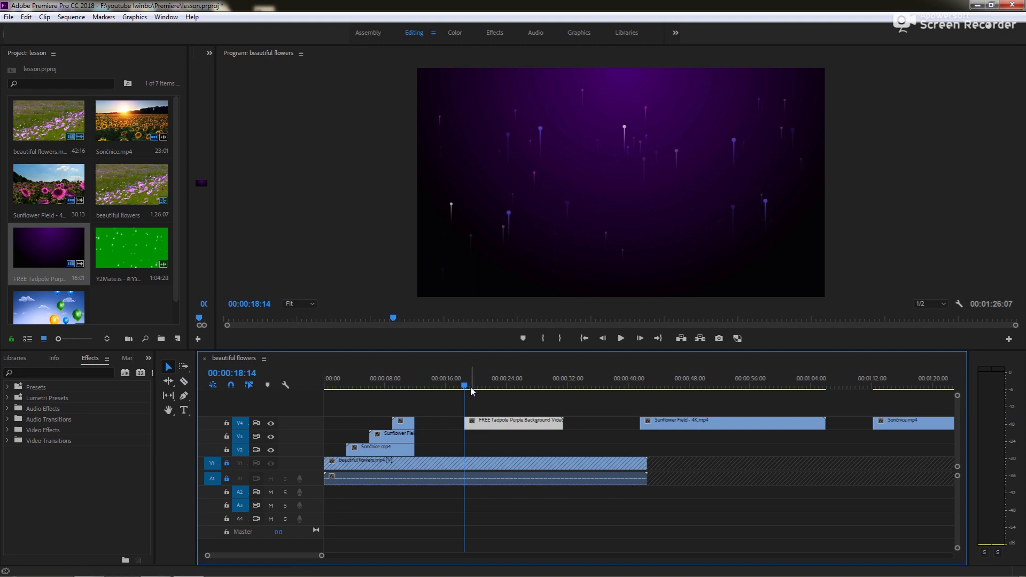
pyautogui.moveTo(465, 387); pyautogui.dragTo(386, 386)
pyautogui.click(517, 381)
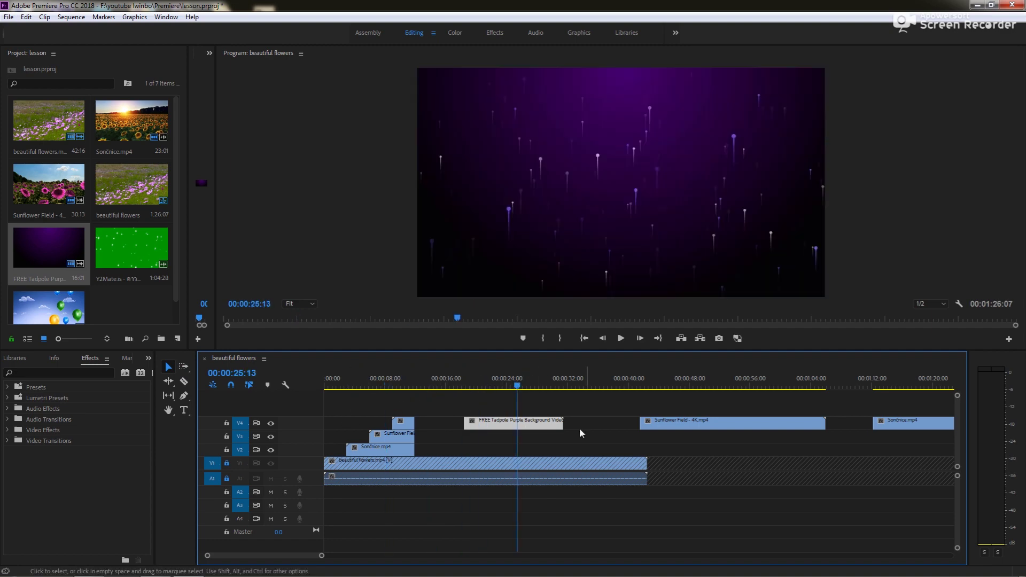
pyautogui.moveTo(671, 424); pyautogui.dragTo(532, 433)
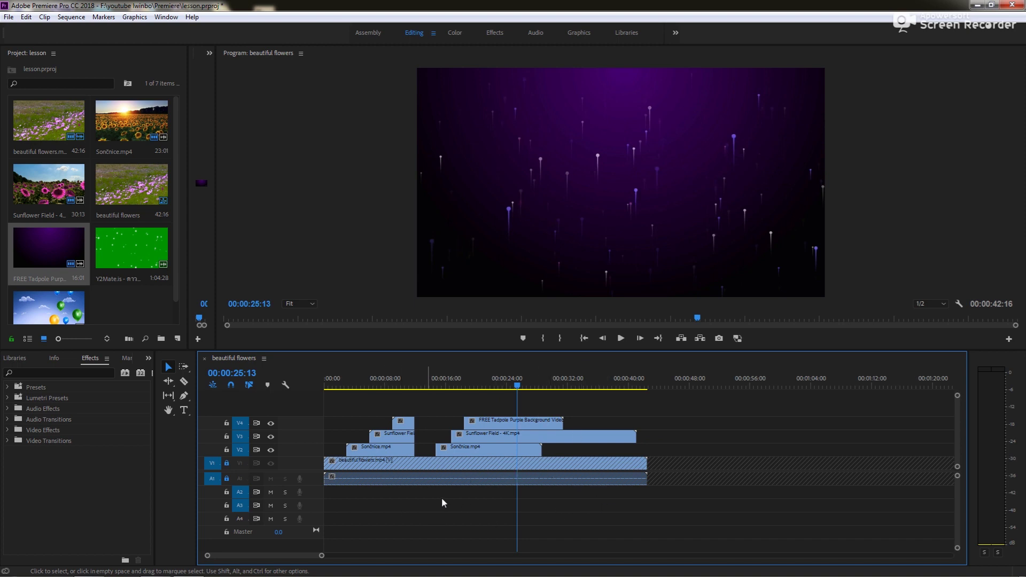
# Unlock V1 and A1 to select and deselect the beautiful flowers clip, and lock both tracks again.
pyautogui.click(227, 463)
pyautogui.click(227, 478)
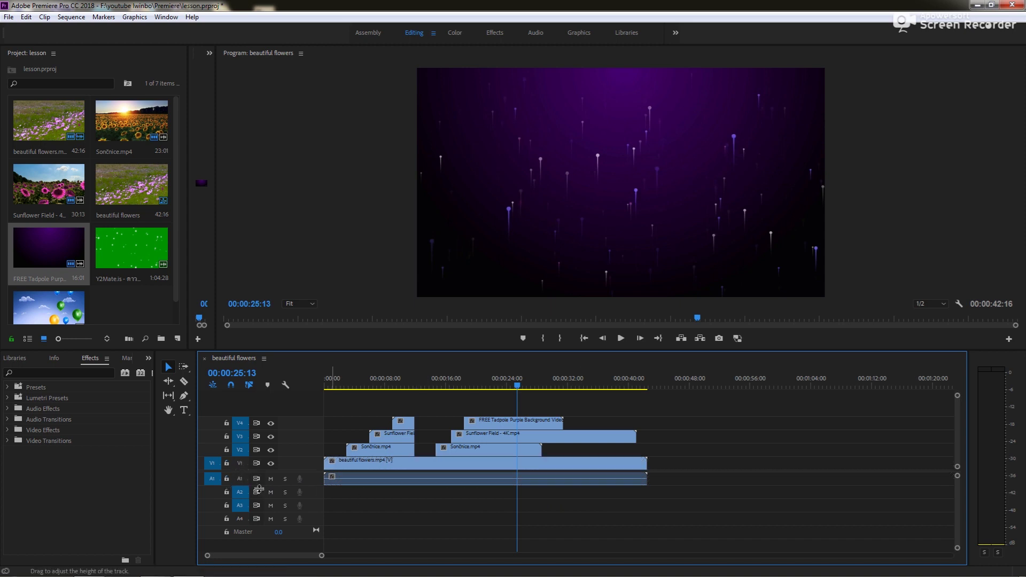
pyautogui.click(402, 470)
pyautogui.click(336, 496)
pyautogui.click(226, 463)
pyautogui.click(226, 478)
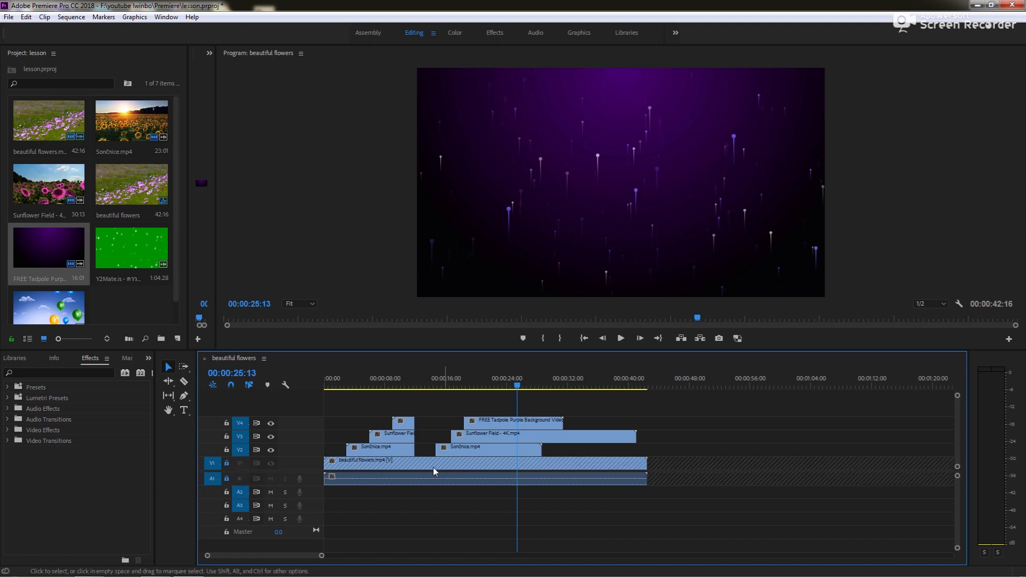